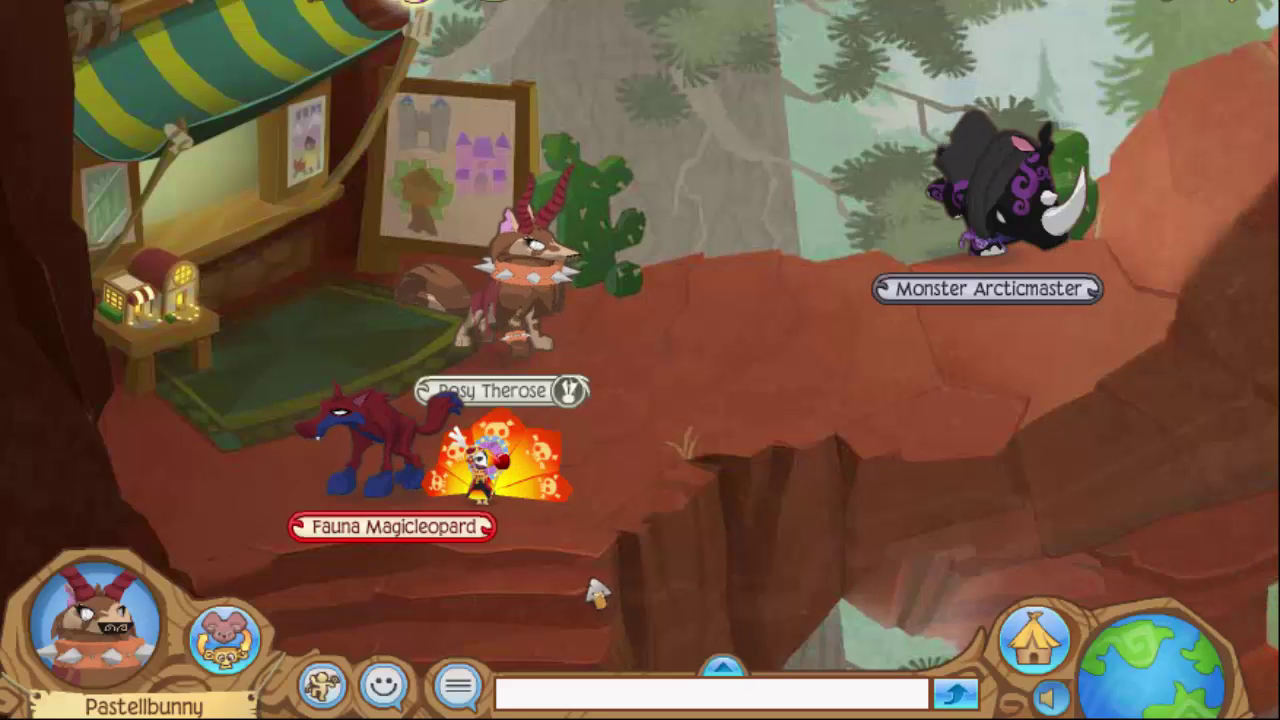
Step: Go to the player's own den and walk the wolf avatar around the grass beside the large tree
{"action": "left_click", "coordinate": [590, 591]}
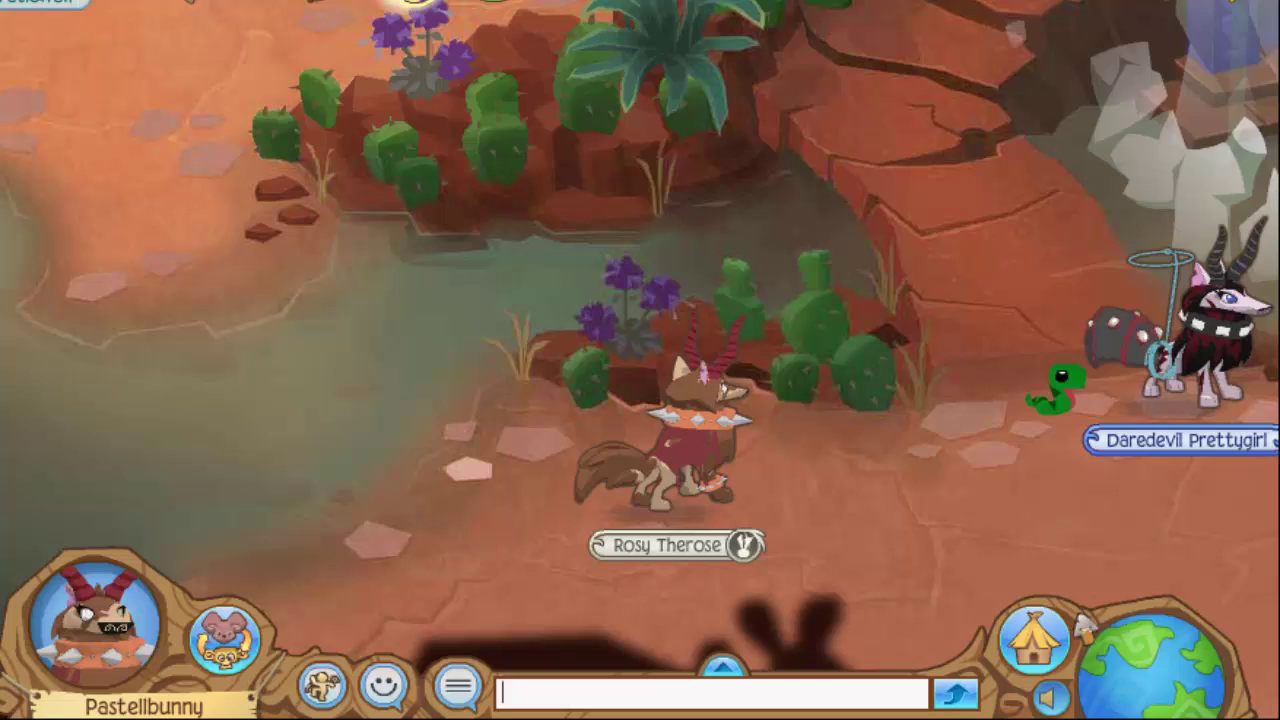
{"action": "left_click", "coordinate": [1036, 650]}
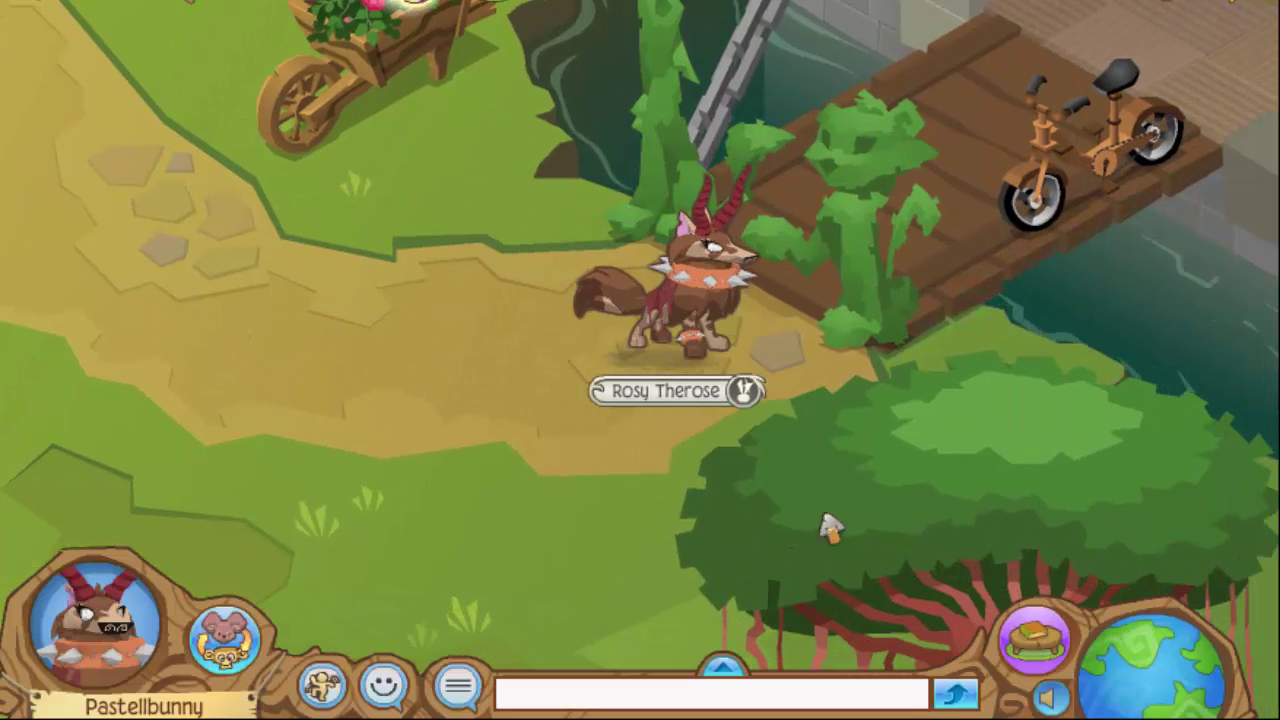
{"action": "left_click", "coordinate": [585, 537]}
{"action": "left_click", "coordinate": [443, 514]}
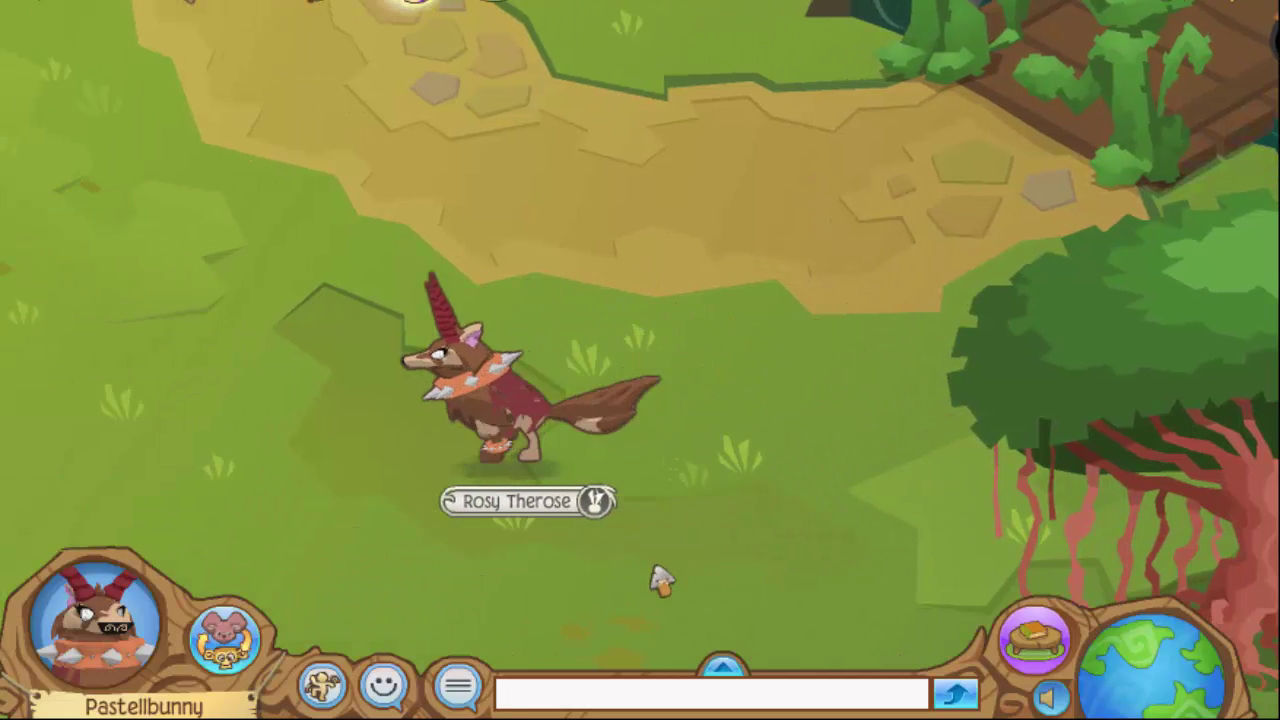
{"action": "left_click", "coordinate": [668, 576]}
{"action": "left_click", "coordinate": [794, 546]}
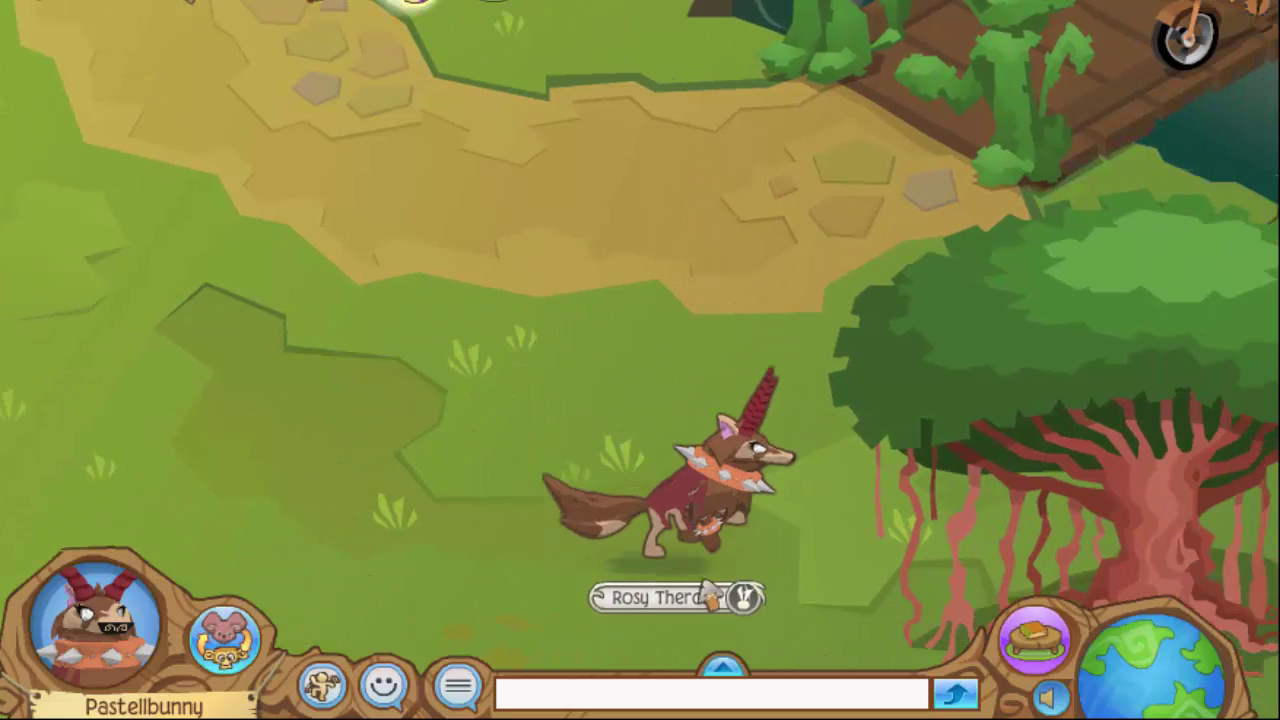
{"action": "left_click", "coordinate": [524, 540]}
{"action": "left_click", "coordinate": [748, 590]}
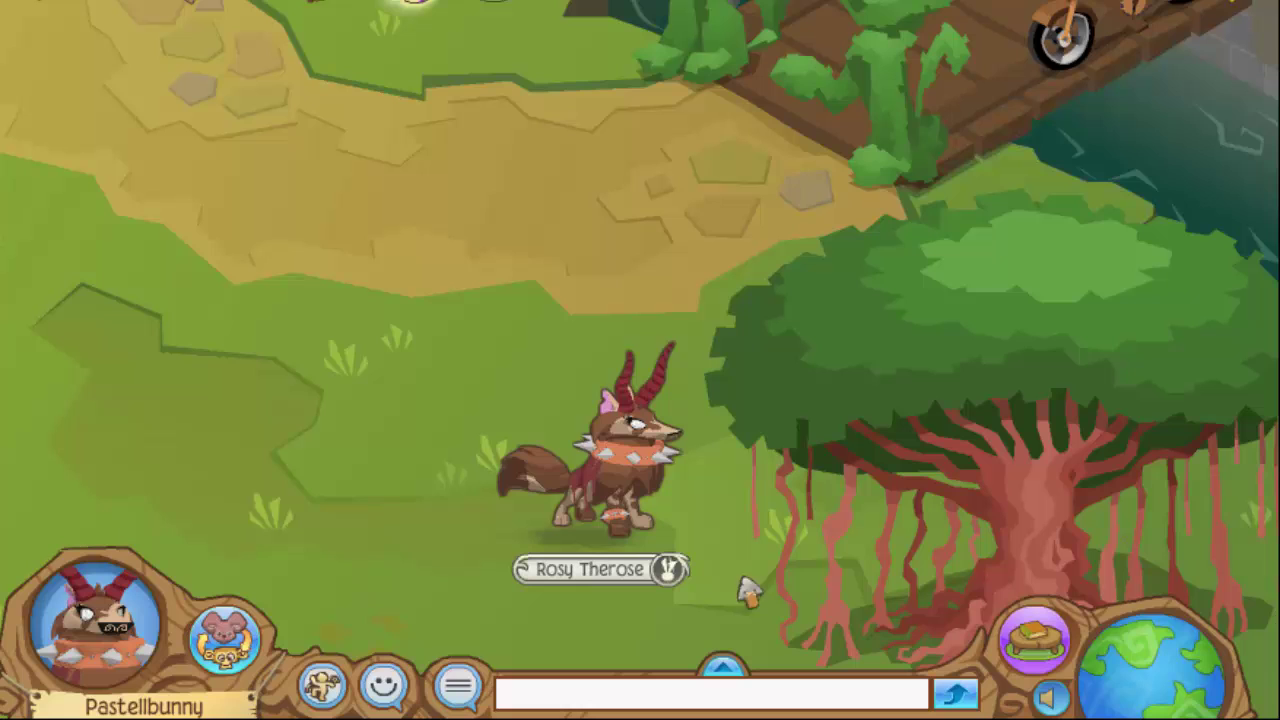
Step: Start editing the den and switch it to the Ol' Barn
{"action": "left_click", "coordinate": [1036, 645]}
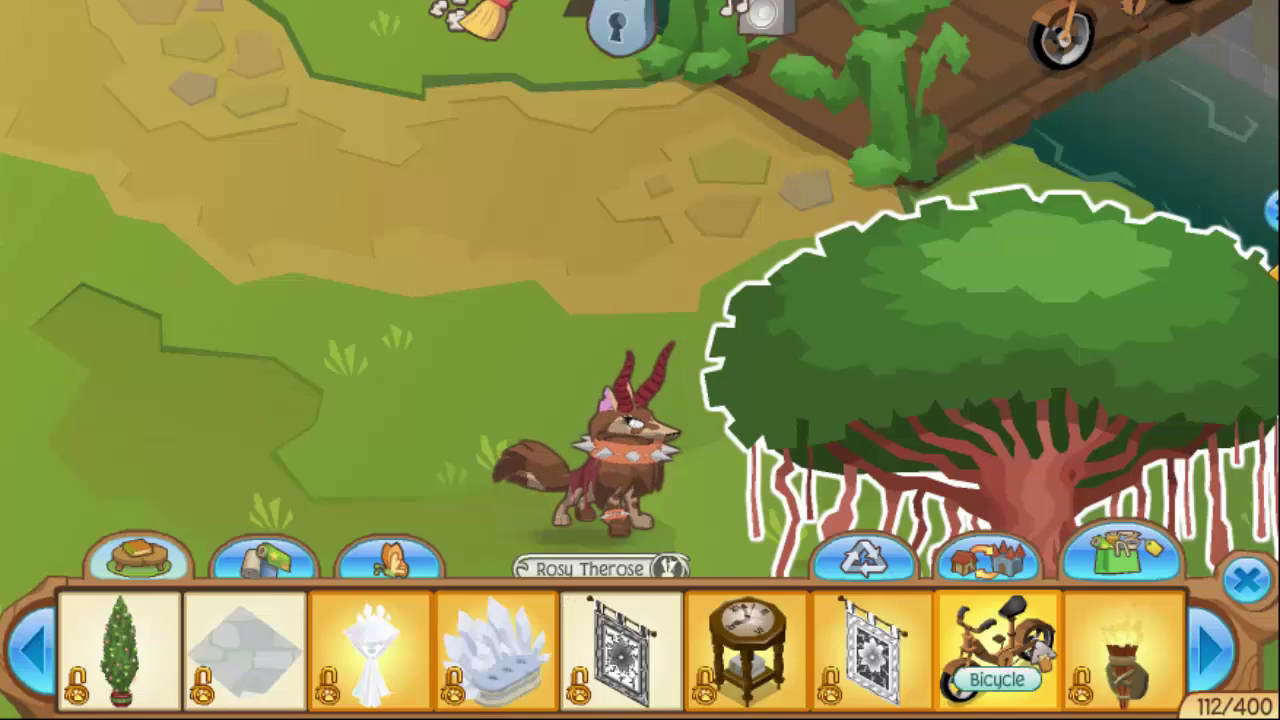
{"action": "left_click", "coordinate": [986, 582]}
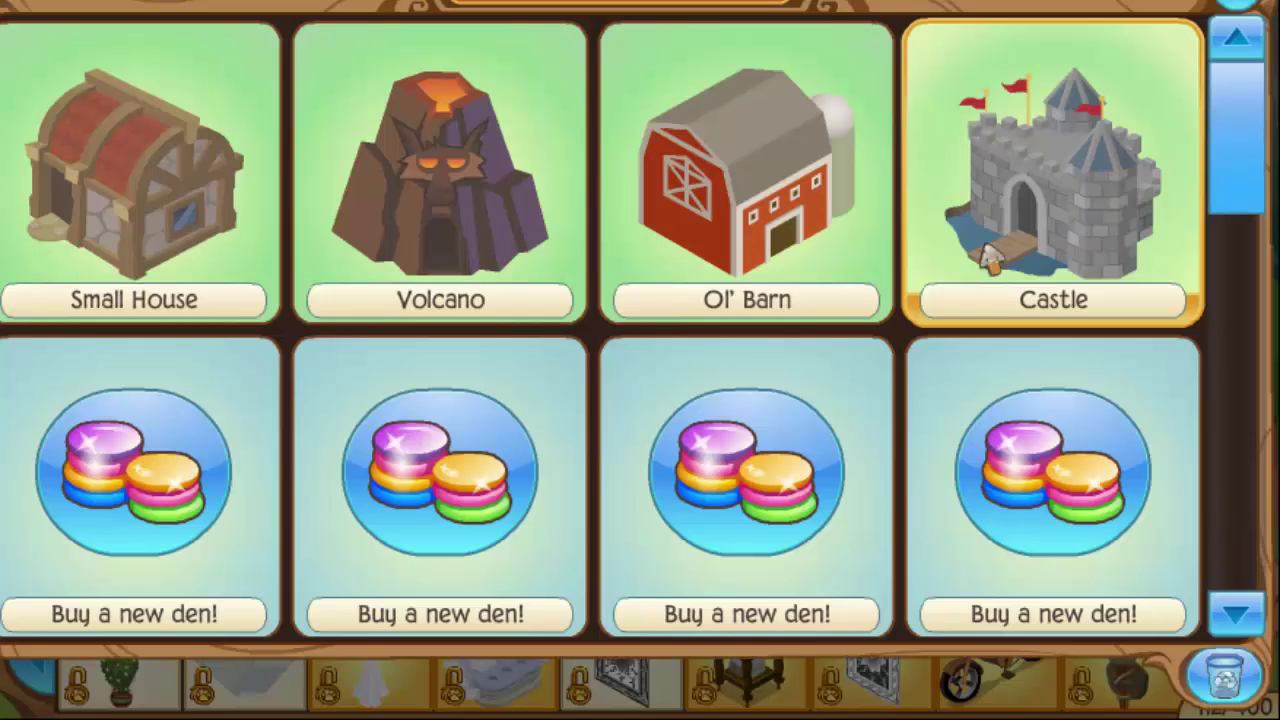
{"action": "left_click", "coordinate": [810, 286]}
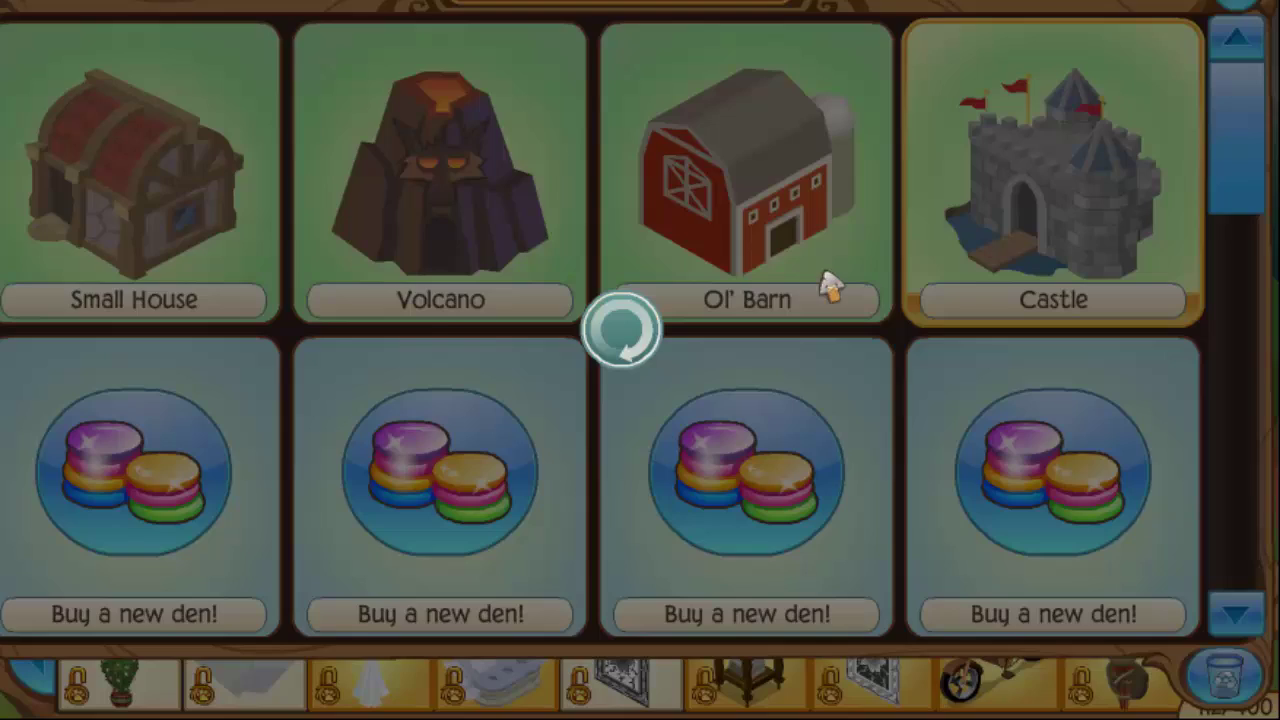
Step: Move the wolf avatar away from the barn onto the plain green grass
{"action": "key", "text": "Right"}
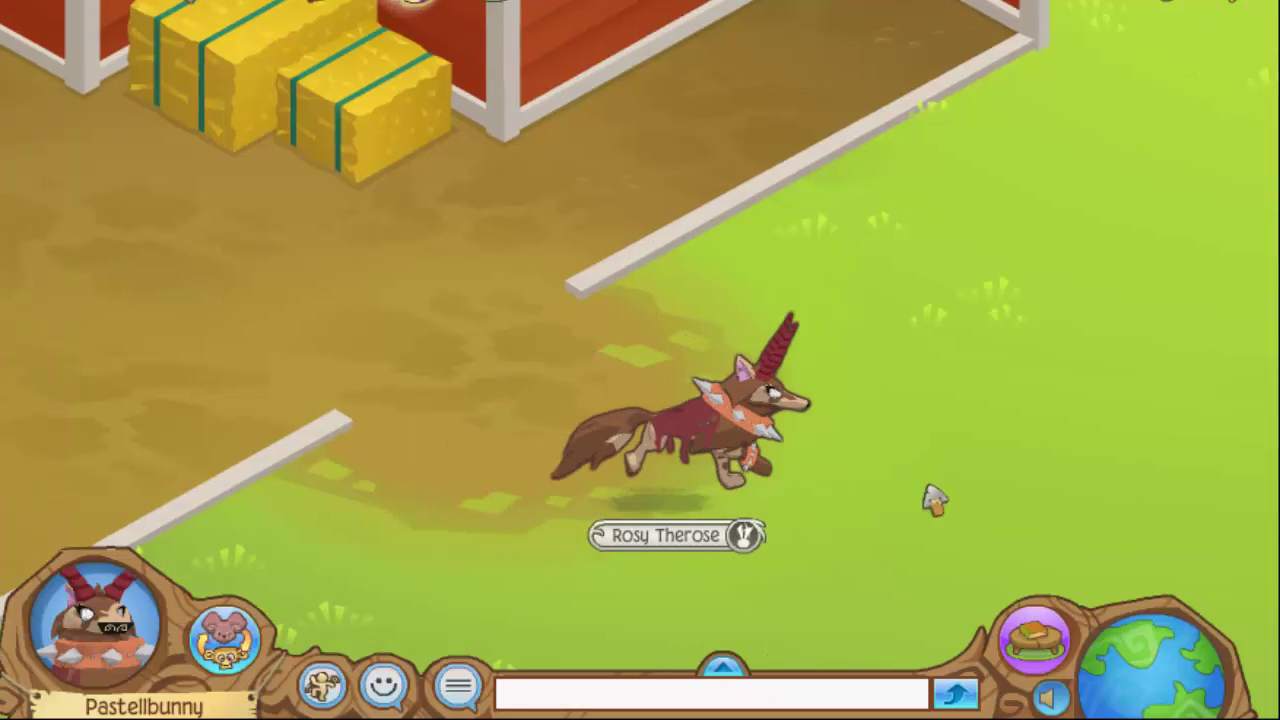
{"action": "key", "text": "Up"}
{"action": "key", "text": "Right"}
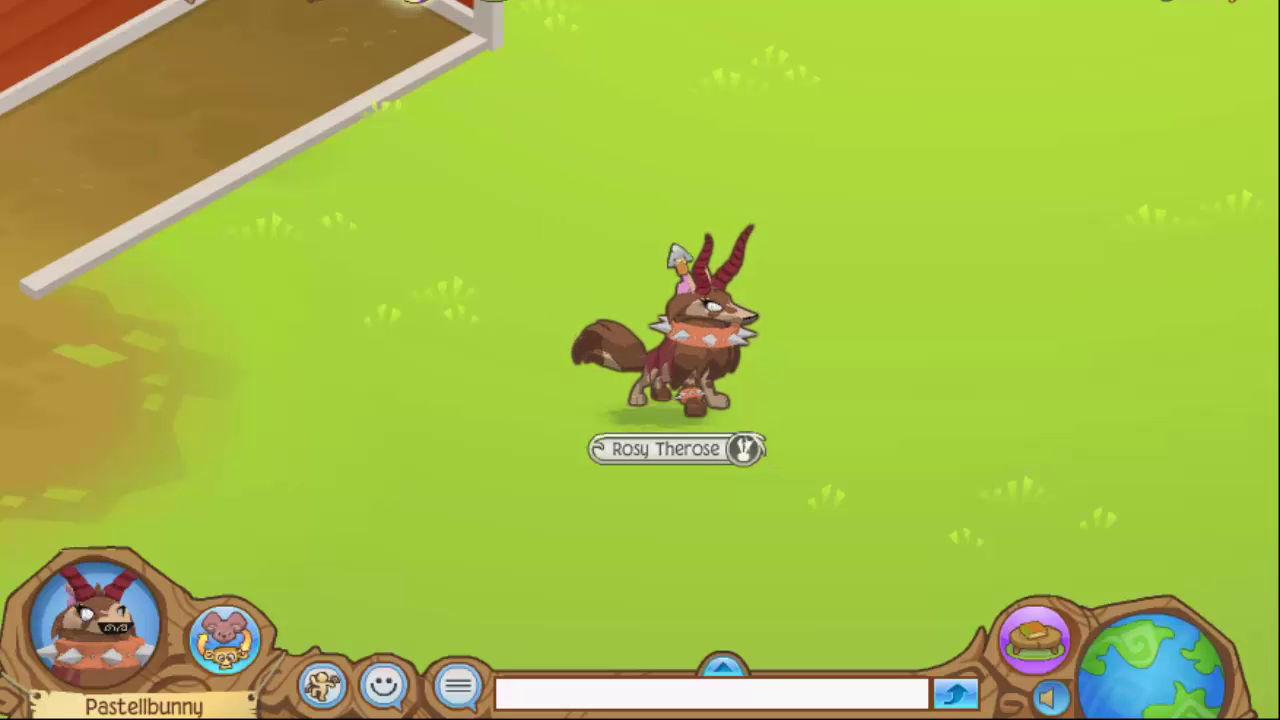
{"action": "left_click", "coordinate": [889, 305]}
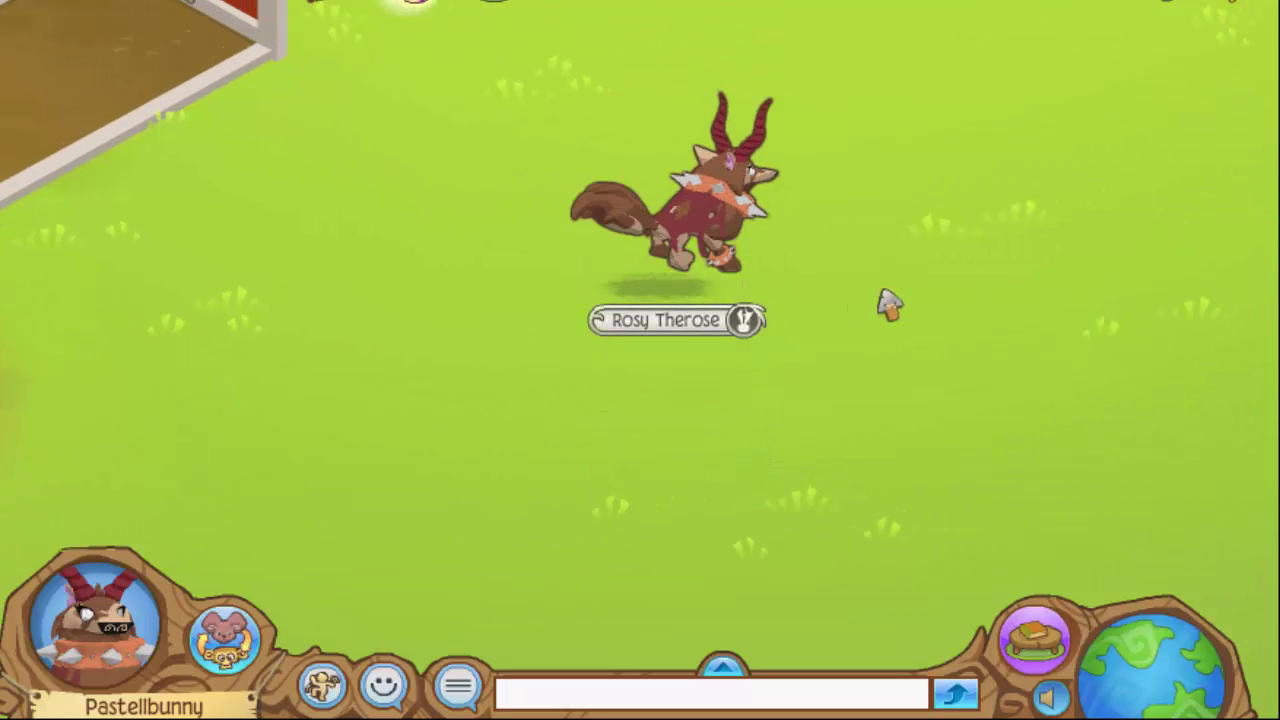
Step: Run the wolf avatar in different directions across the plain grass to show its movement on green
{"action": "key", "text": "Right"}
{"action": "key", "text": "Left"}
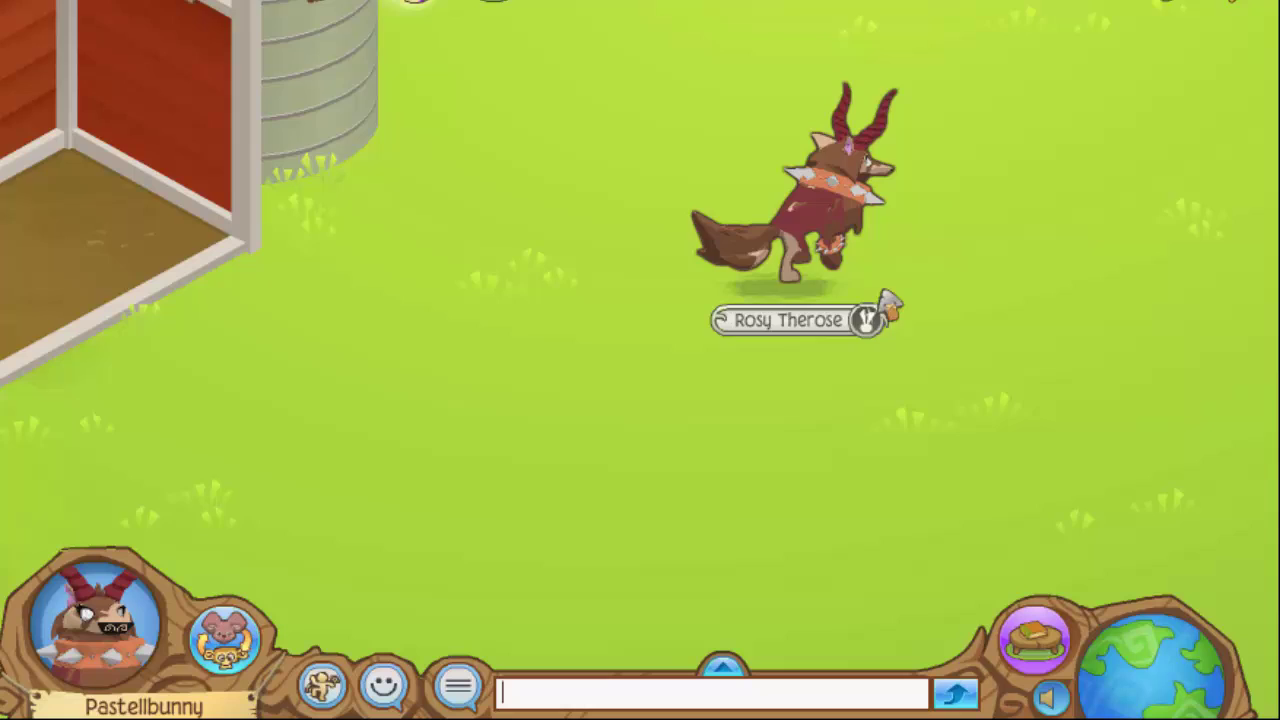
{"action": "key", "text": "Down"}
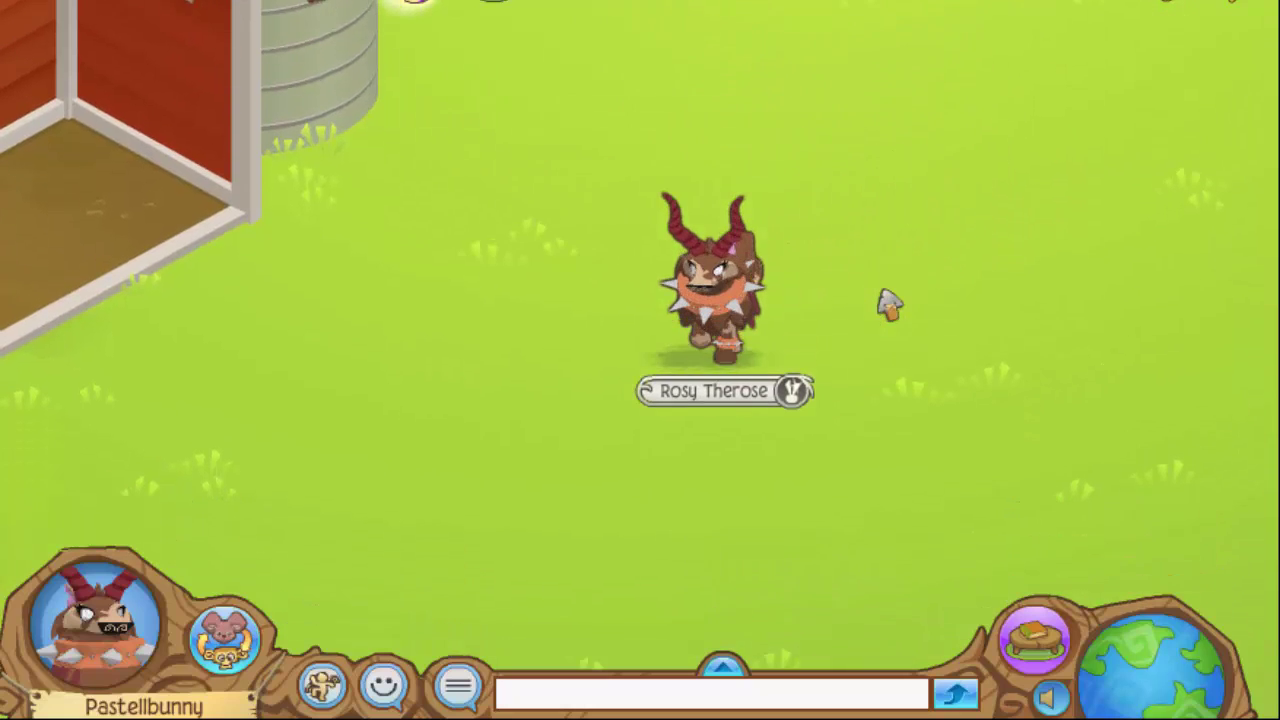
{"action": "key", "text": "Left"}
{"action": "key", "text": "Down"}
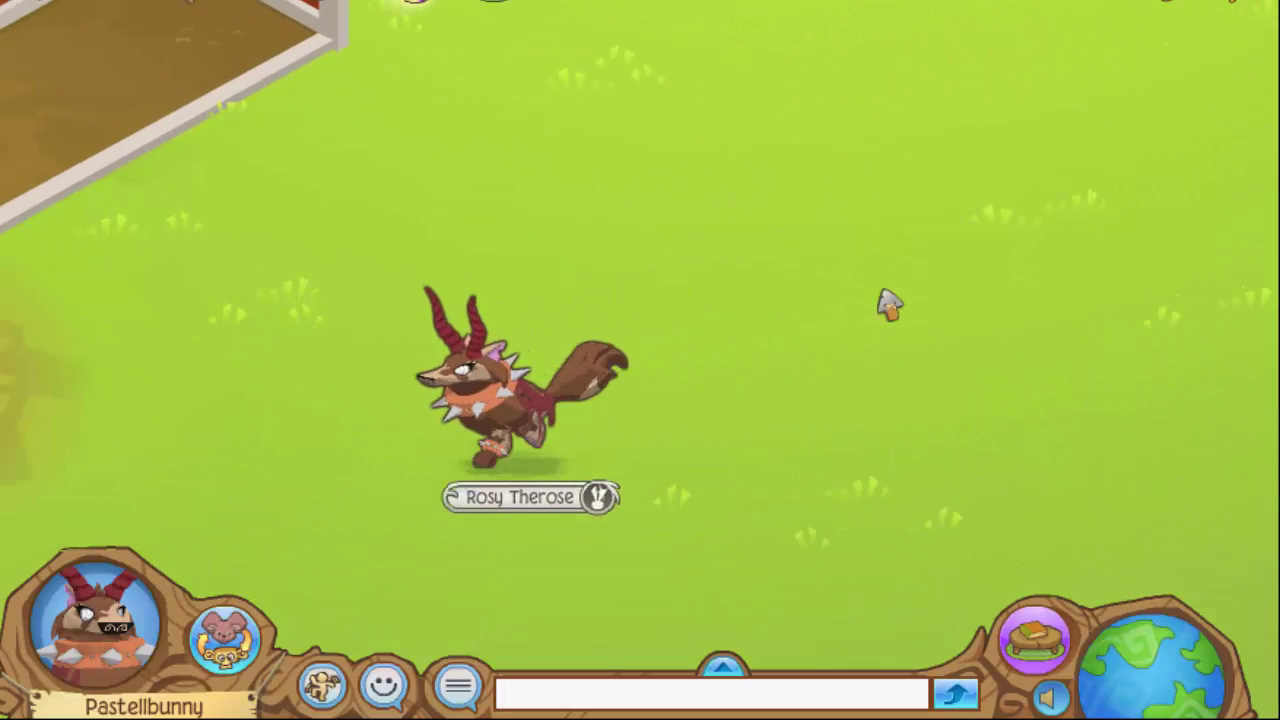
{"action": "key", "text": "Up"}
{"action": "key", "text": "Down"}
{"action": "key", "text": "Up"}
{"action": "key", "text": "Right"}
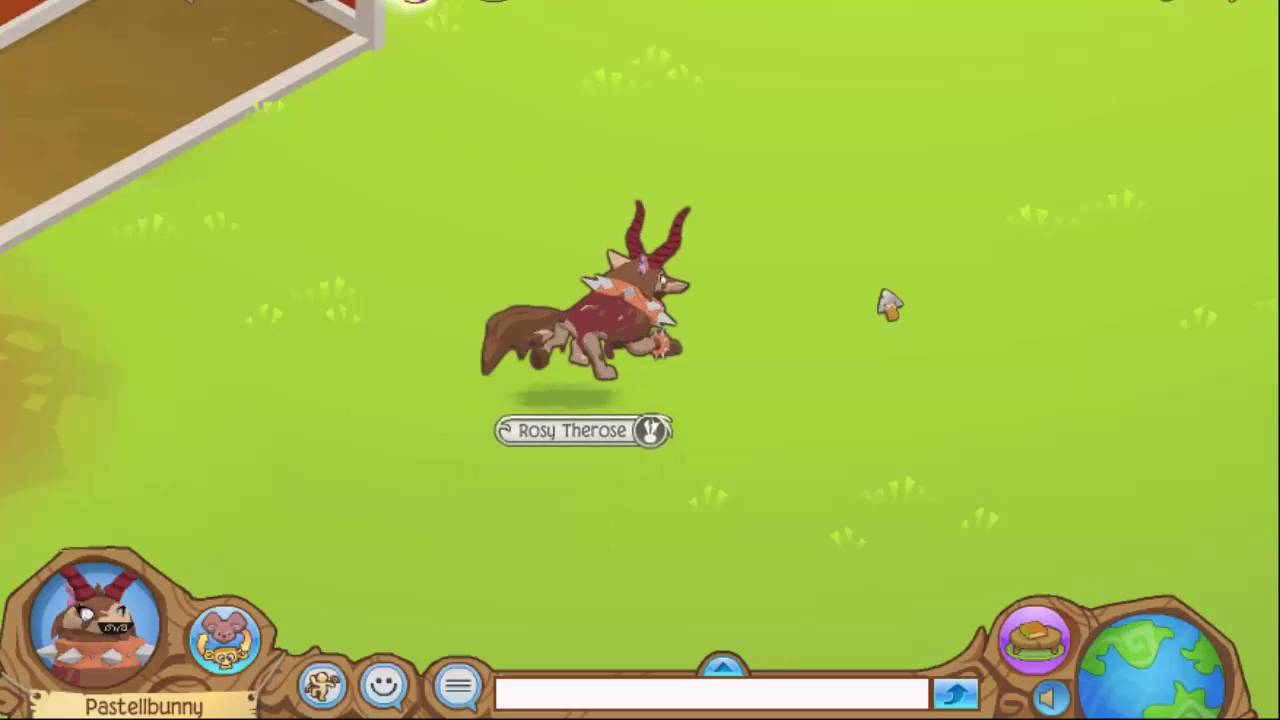
{"action": "key", "text": "Up"}
{"action": "key", "text": "Left"}
{"action": "key", "text": "Down"}
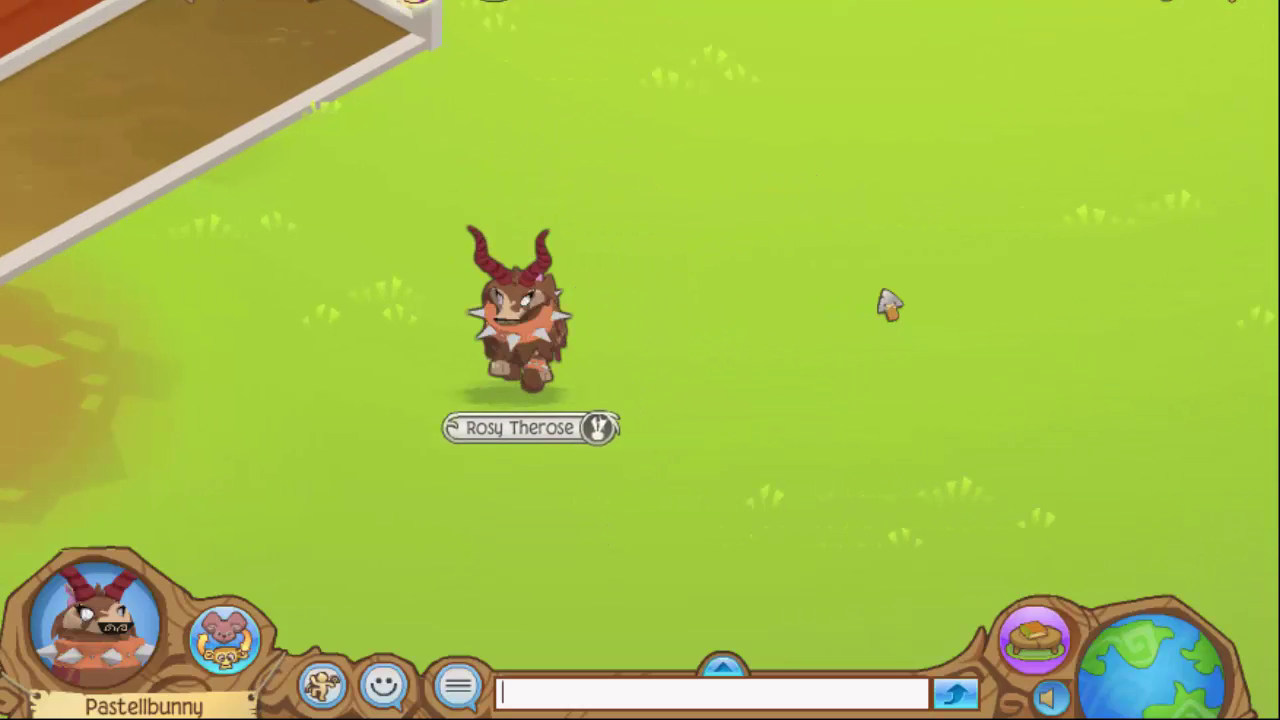
{"action": "key", "text": "Up"}
{"action": "key", "text": "Right"}
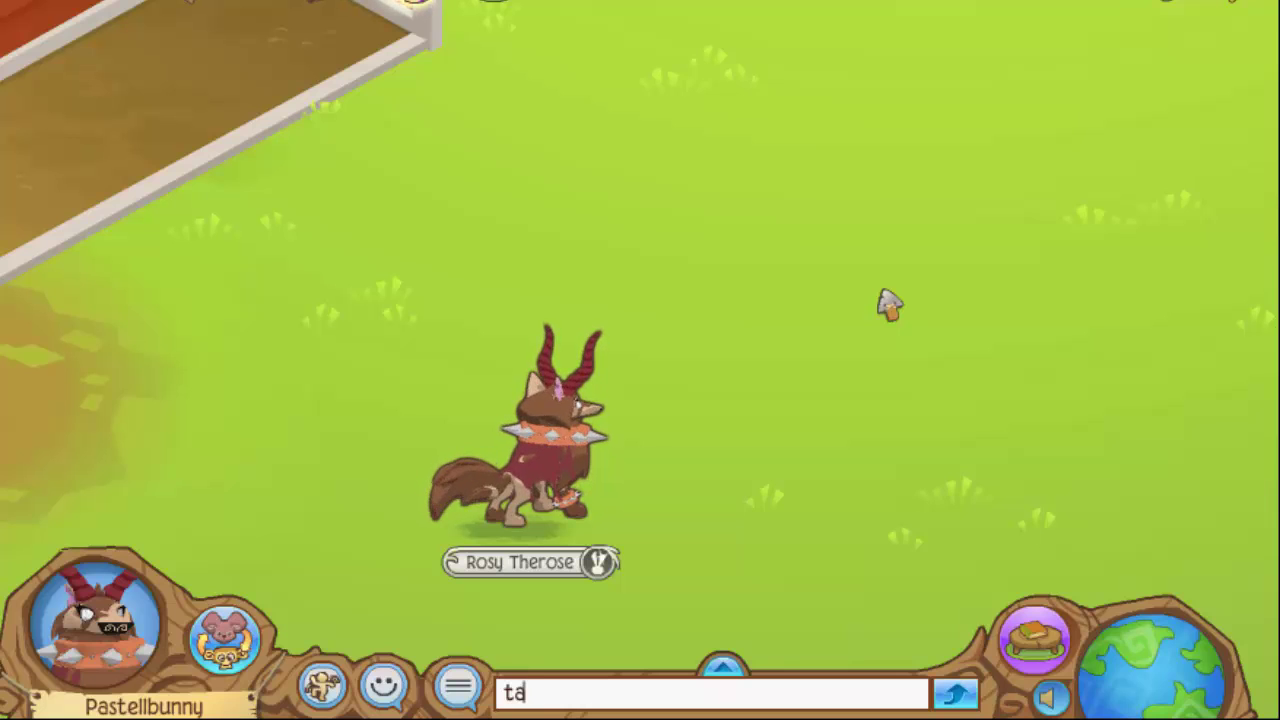
Step: Send the chat message "talk" and run the wolf avatar around the grass with its speech bubble showing
{"action": "key", "text": "Return"}
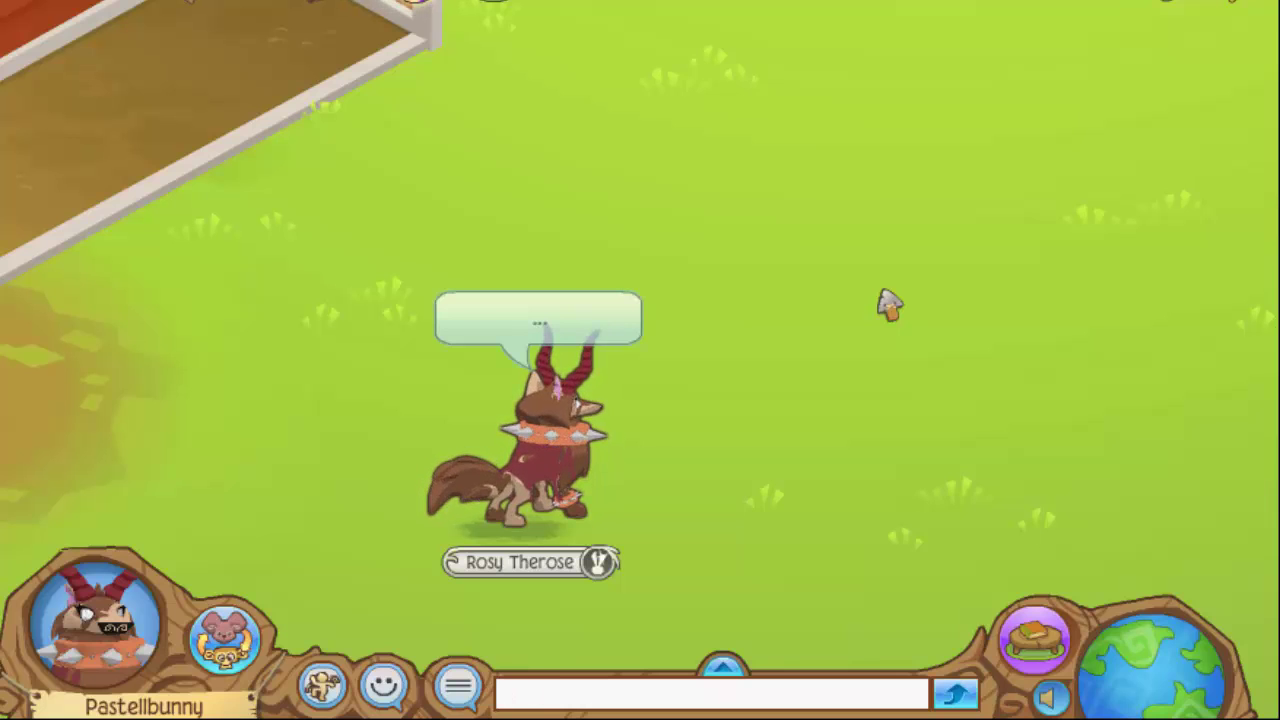
{"action": "key", "text": "Right"}
{"action": "key", "text": "Up"}
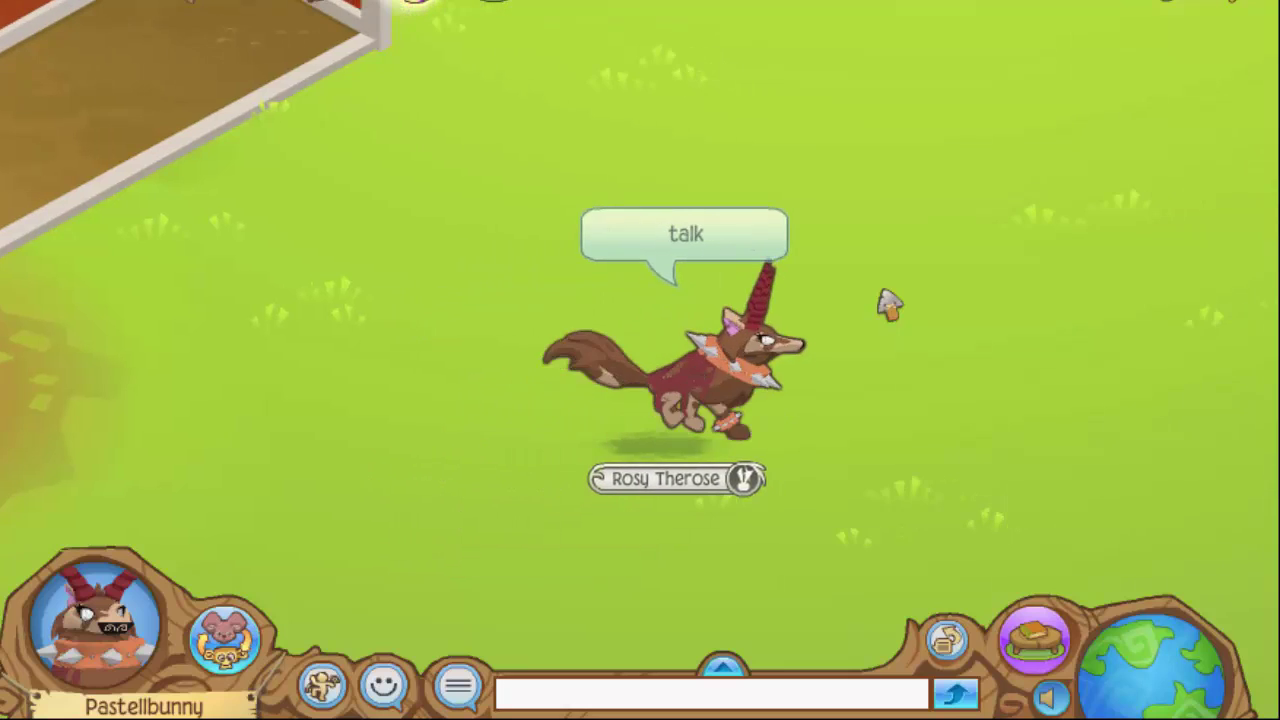
{"action": "key", "text": "Down"}
{"action": "key", "text": "Left"}
{"action": "key", "text": "Down"}
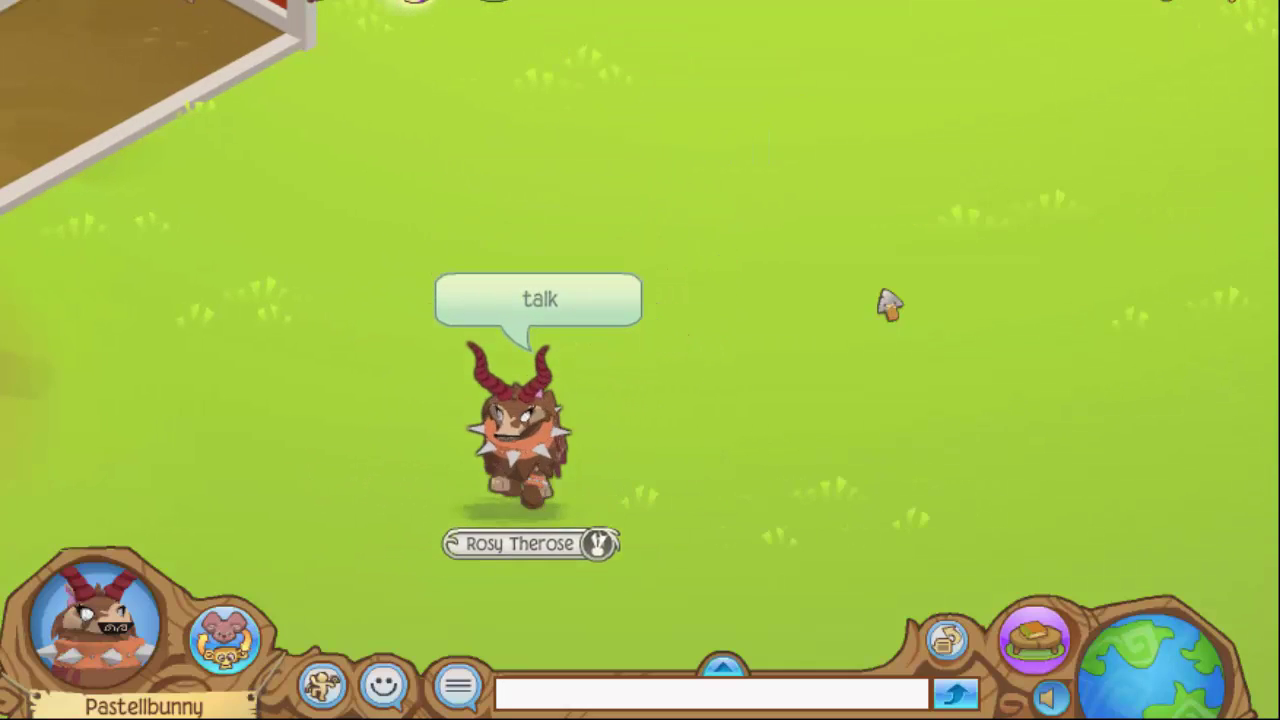
{"action": "key", "text": "Left"}
{"action": "key", "text": "Up"}
{"action": "key", "text": "Right"}
{"action": "key", "text": "Left"}
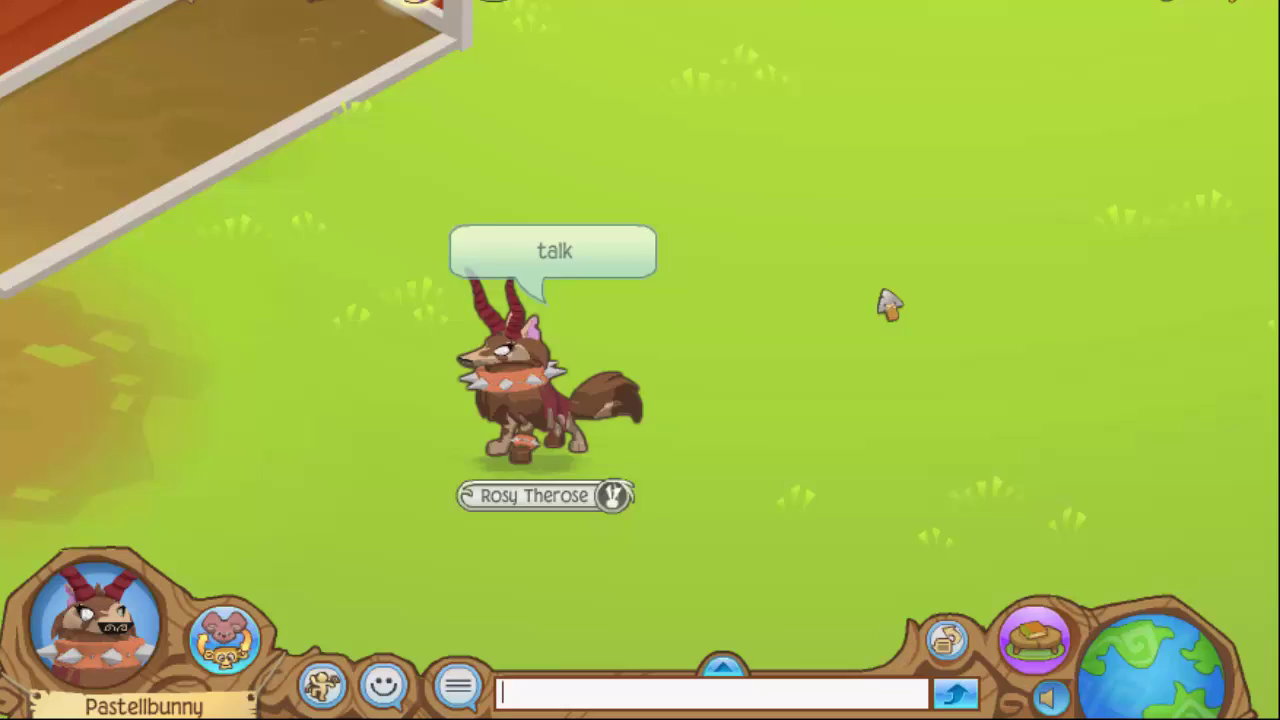
{"action": "key", "text": "Right"}
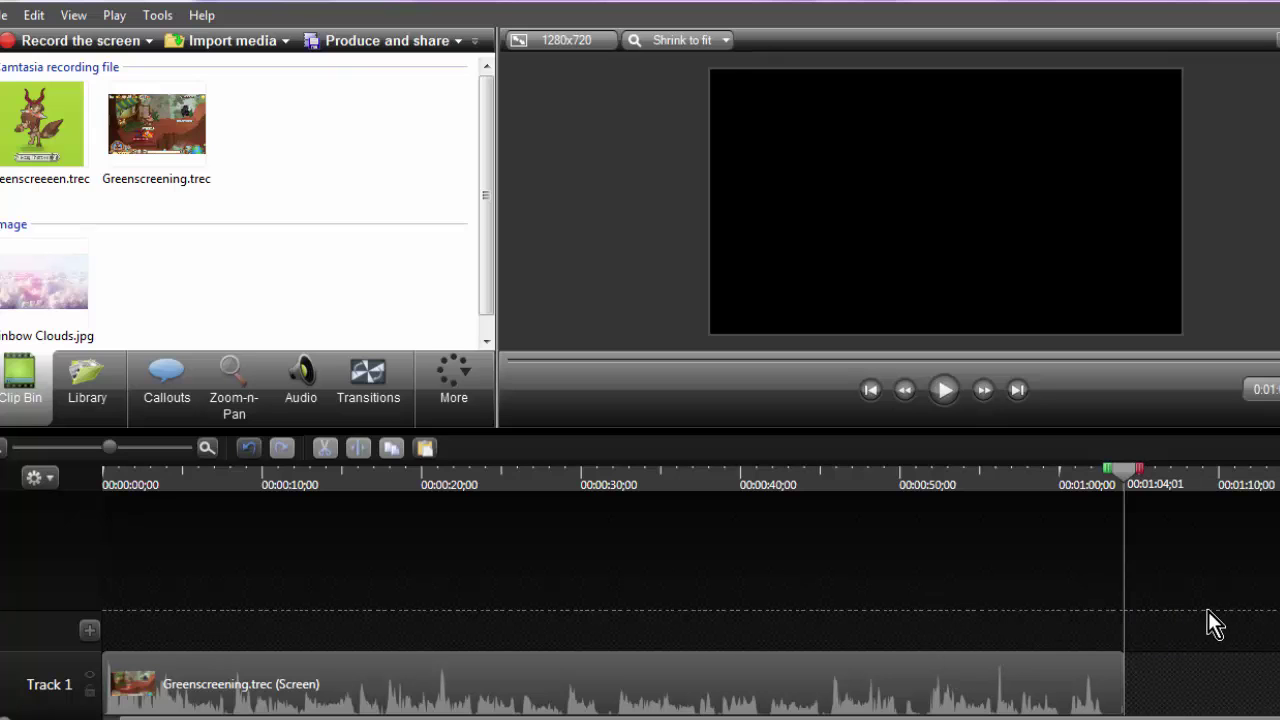
Step: In Camtasia Studio, add Tracks 2 and 3 and place Rainbow Clouds.jpg on Track 1 directly after the Greenscreening.trec clip
{"action": "left_click", "coordinate": [90, 631]}
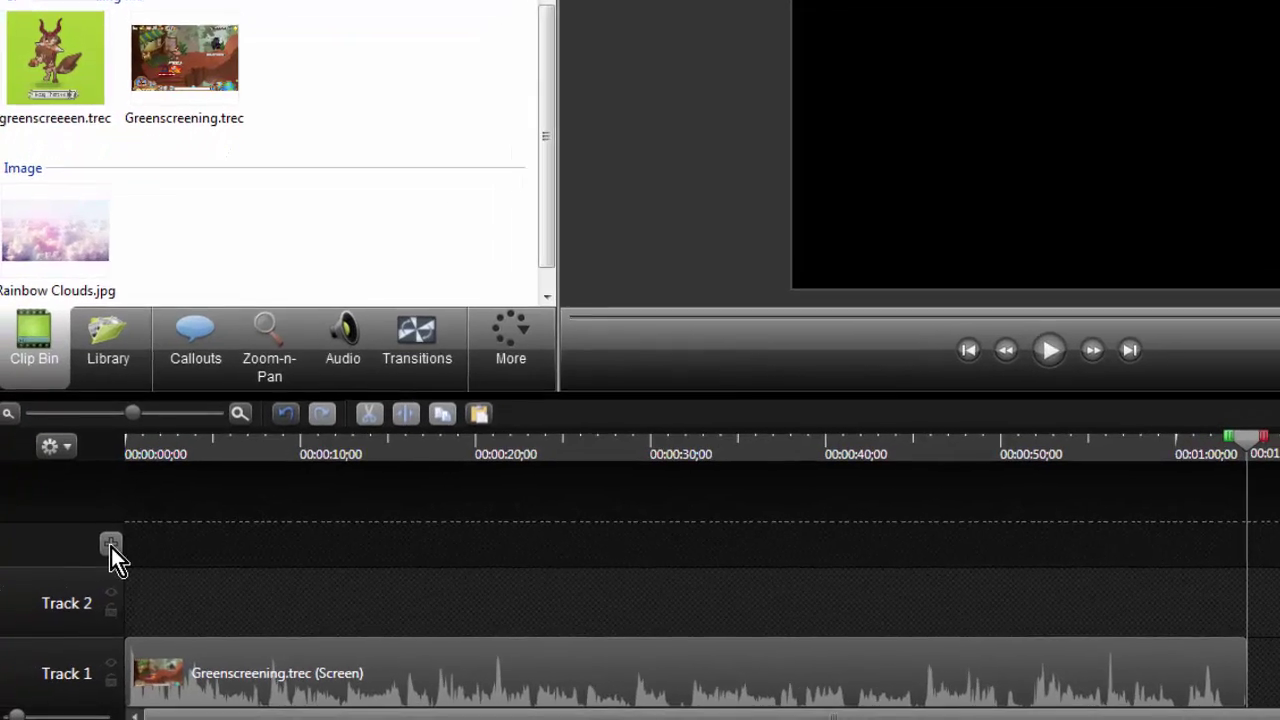
{"action": "left_click", "coordinate": [91, 570]}
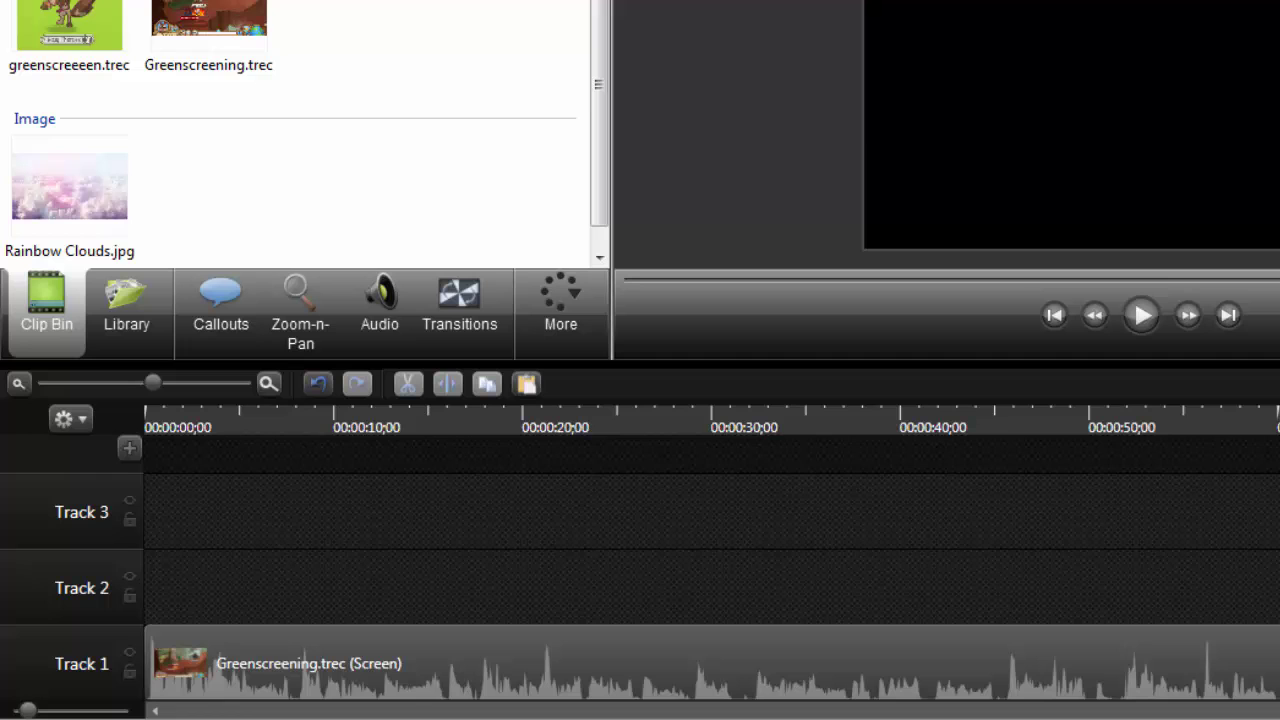
{"action": "left_click", "coordinate": [34, 182]}
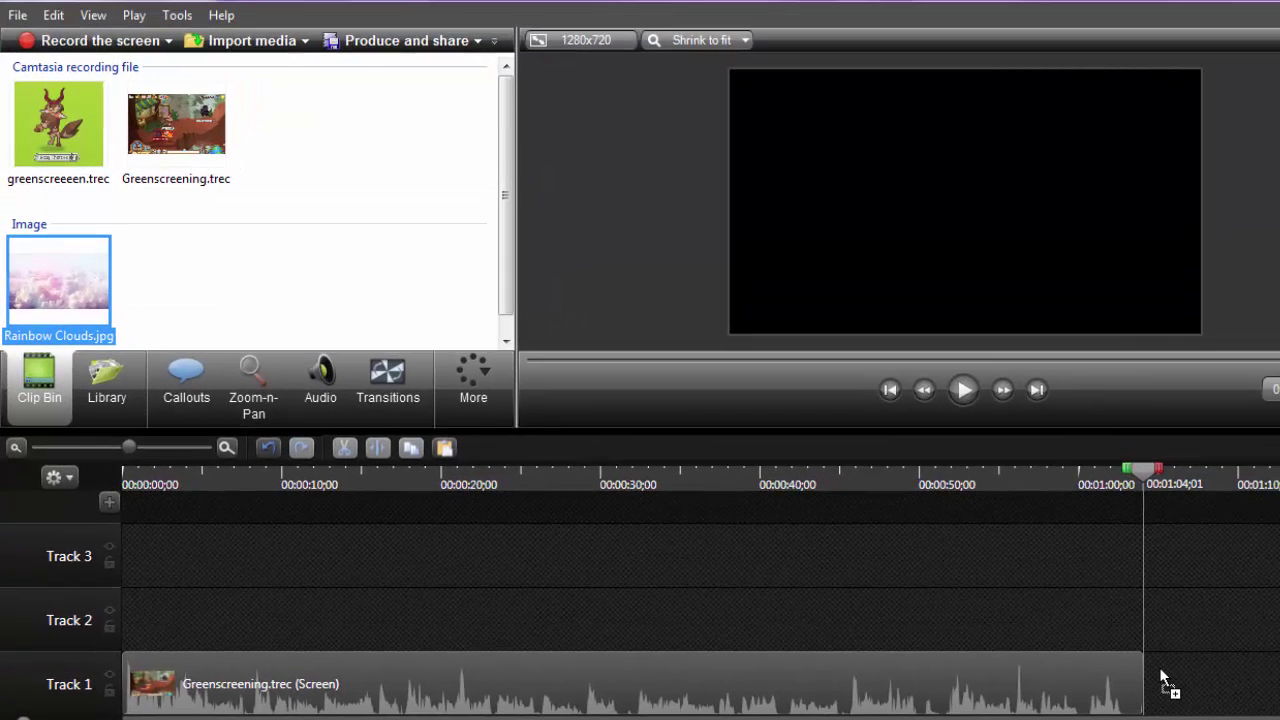
{"action": "left_click_drag", "start_coordinate": [1190, 684], "coordinate": [1175, 686]}
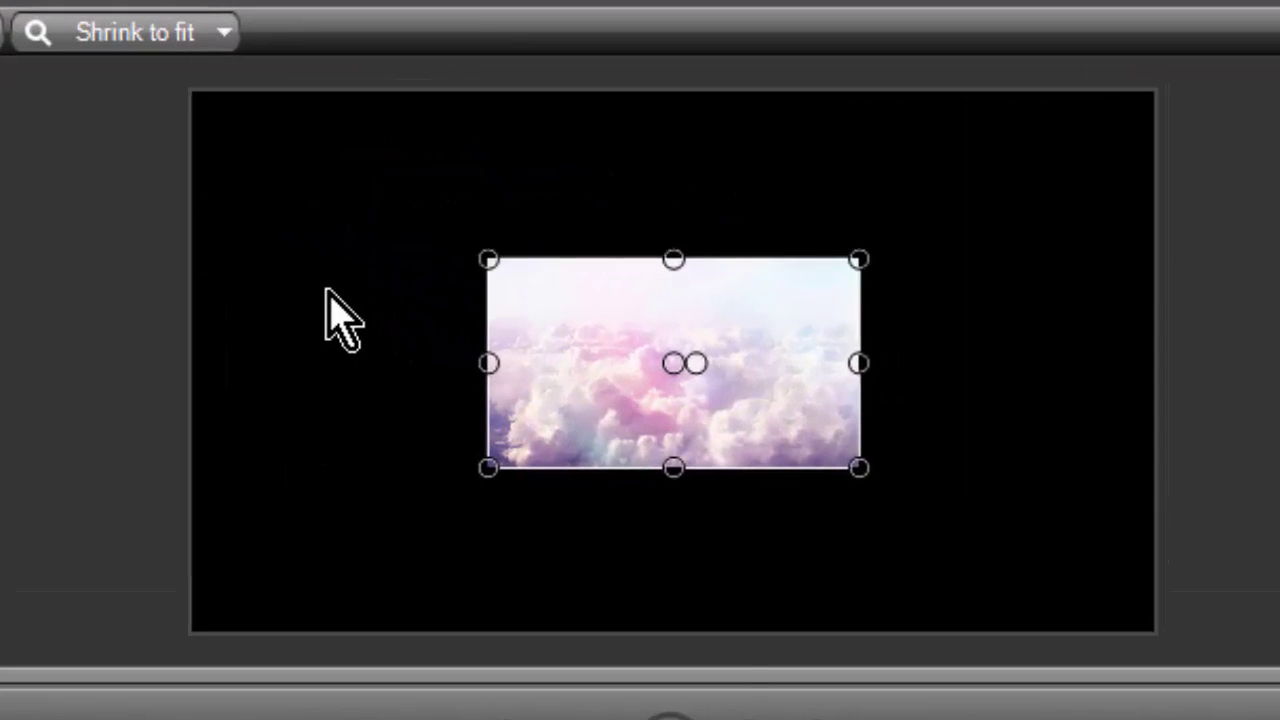
Step: Look over the preset video sizes in the editing dimensions, including 720p HD (1280x720), and close them without changes
{"action": "right_click", "coordinate": [327, 290]}
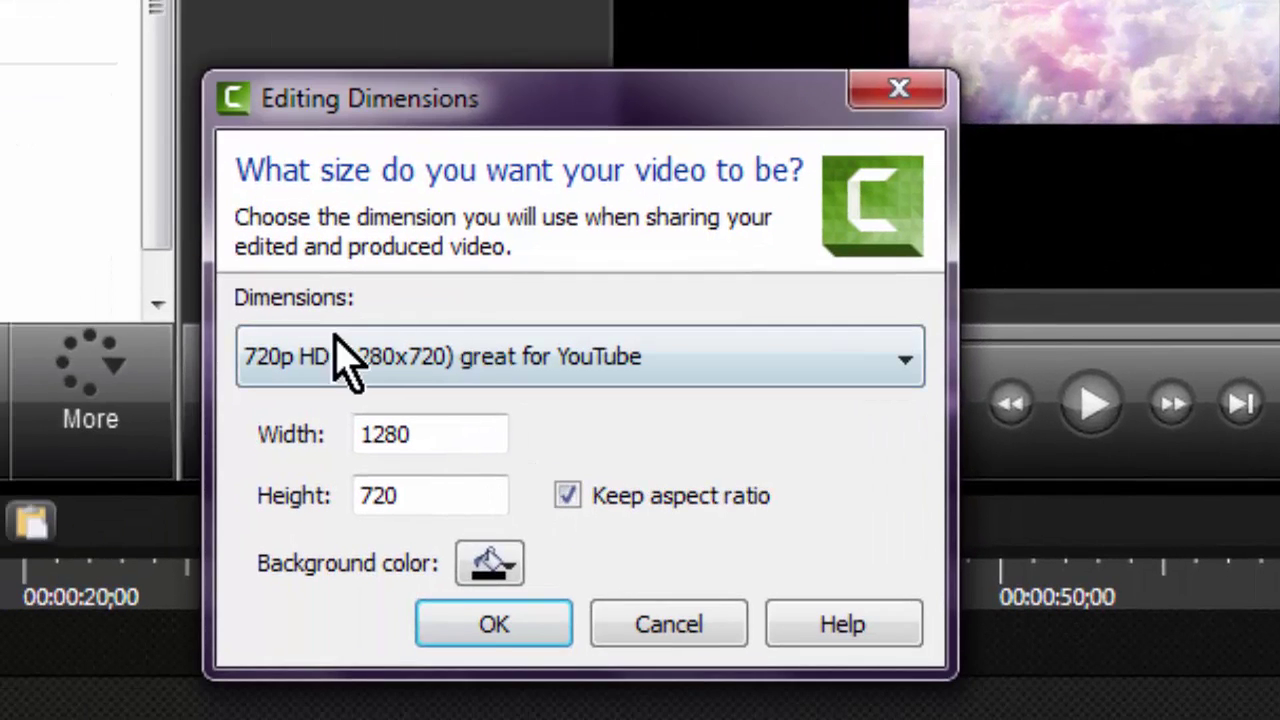
{"action": "left_click", "coordinate": [372, 362]}
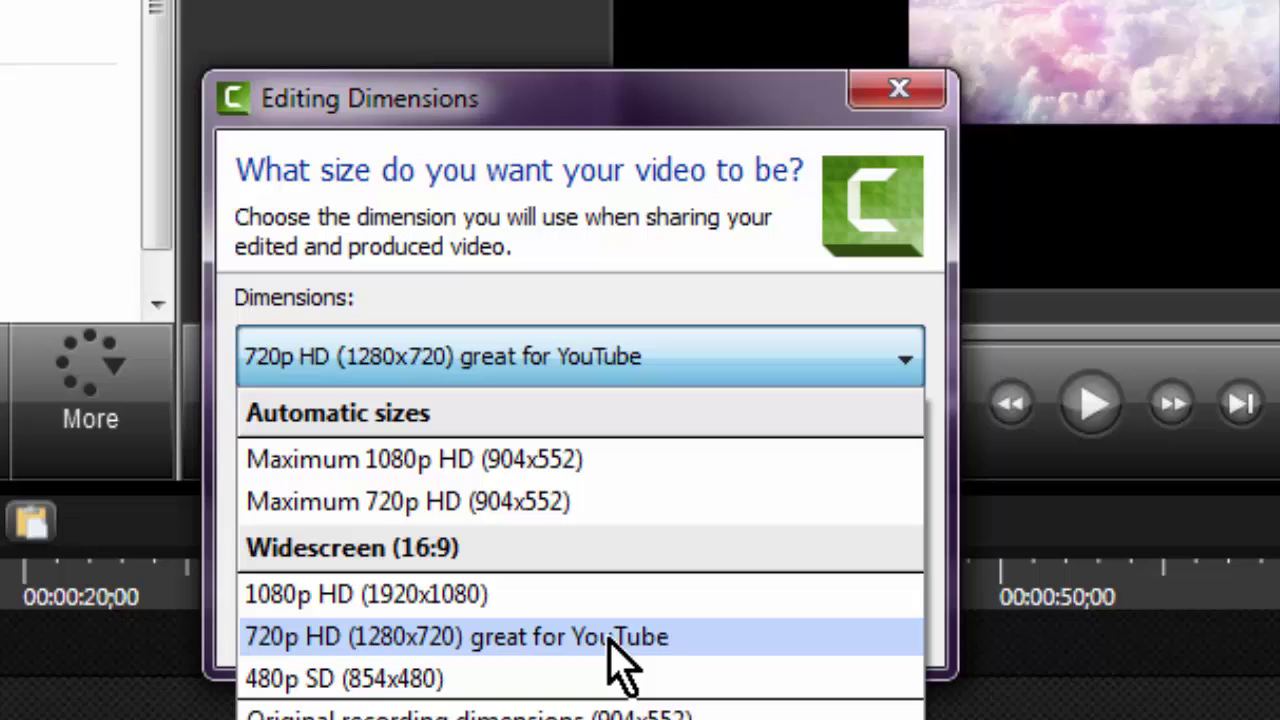
{"action": "left_click", "coordinate": [905, 92]}
{"action": "left_click", "coordinate": [903, 98]}
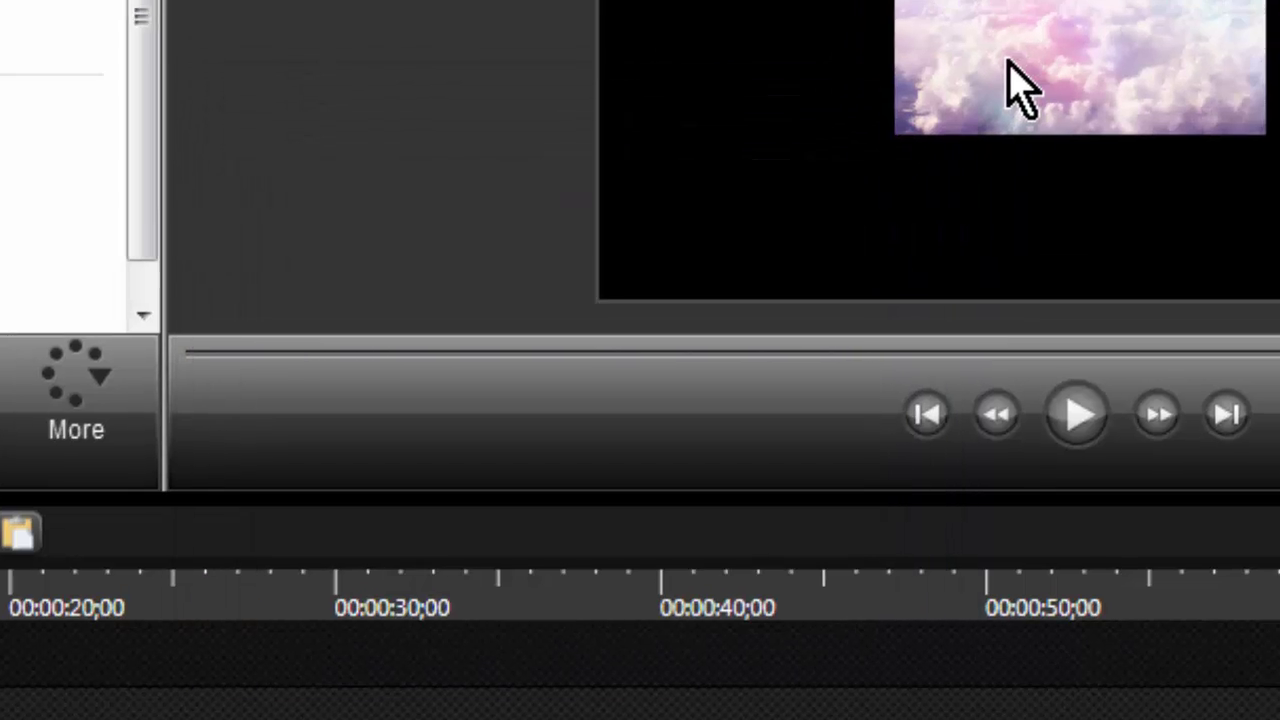
Step: Enlarge and reposition the Rainbow Clouds image so it fills the whole video canvas
{"action": "right_click", "coordinate": [1025, 52]}
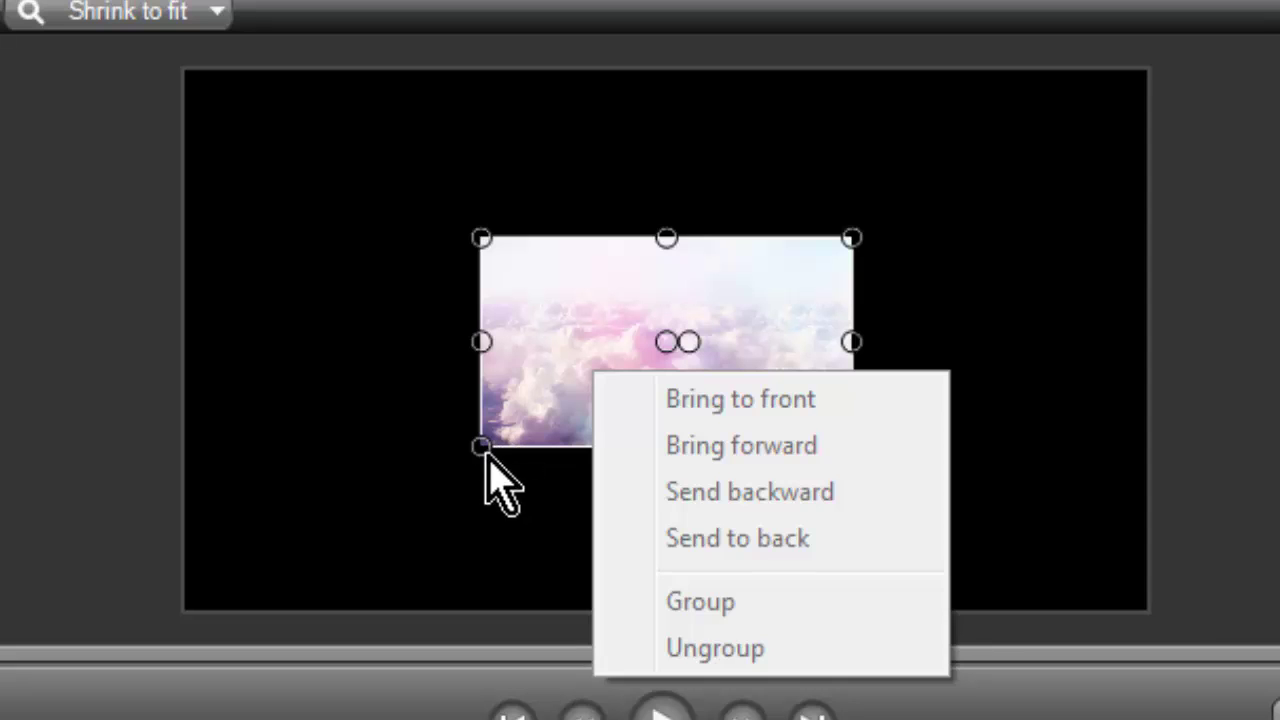
{"action": "left_click", "coordinate": [481, 448]}
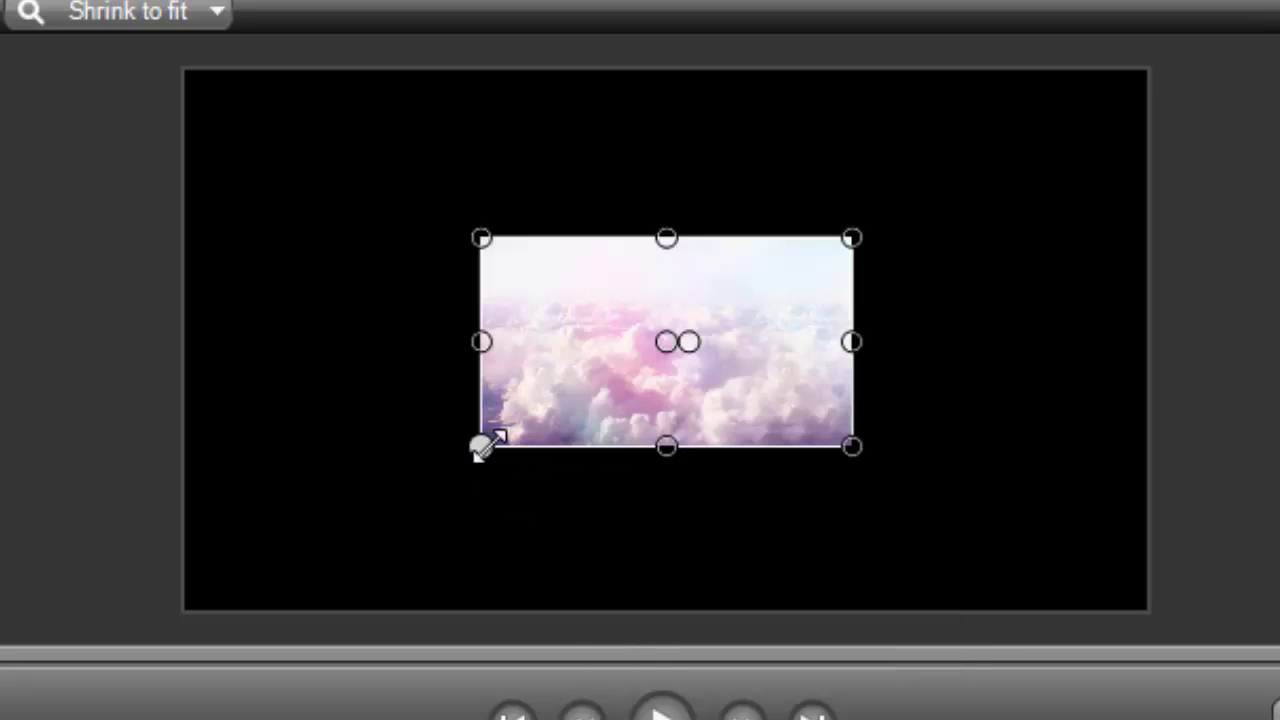
{"action": "left_click_drag", "start_coordinate": [480, 449], "coordinate": [194, 591]}
{"action": "left_click_drag", "start_coordinate": [303, 446], "coordinate": [287, 351]}
{"action": "left_click_drag", "start_coordinate": [822, 424], "coordinate": [1174, 668]}
{"action": "left_click_drag", "start_coordinate": [1012, 506], "coordinate": [963, 466]}
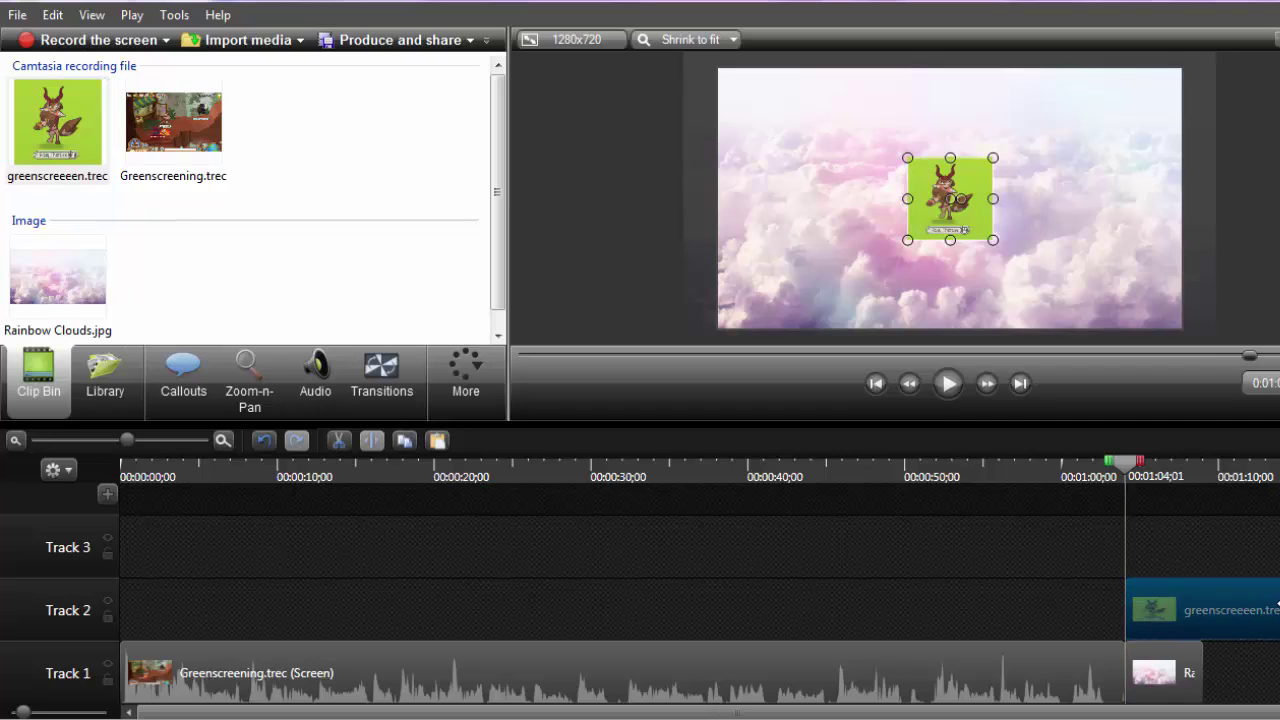
Step: Place greenscreeeen.trec on Track 2 above the clouds image and extend the duration of Rainbow Clouds.jpg on Track 1
{"action": "left_click_drag", "start_coordinate": [1252, 606], "coordinate": [1279, 608]}
{"action": "left_click", "coordinate": [1130, 485]}
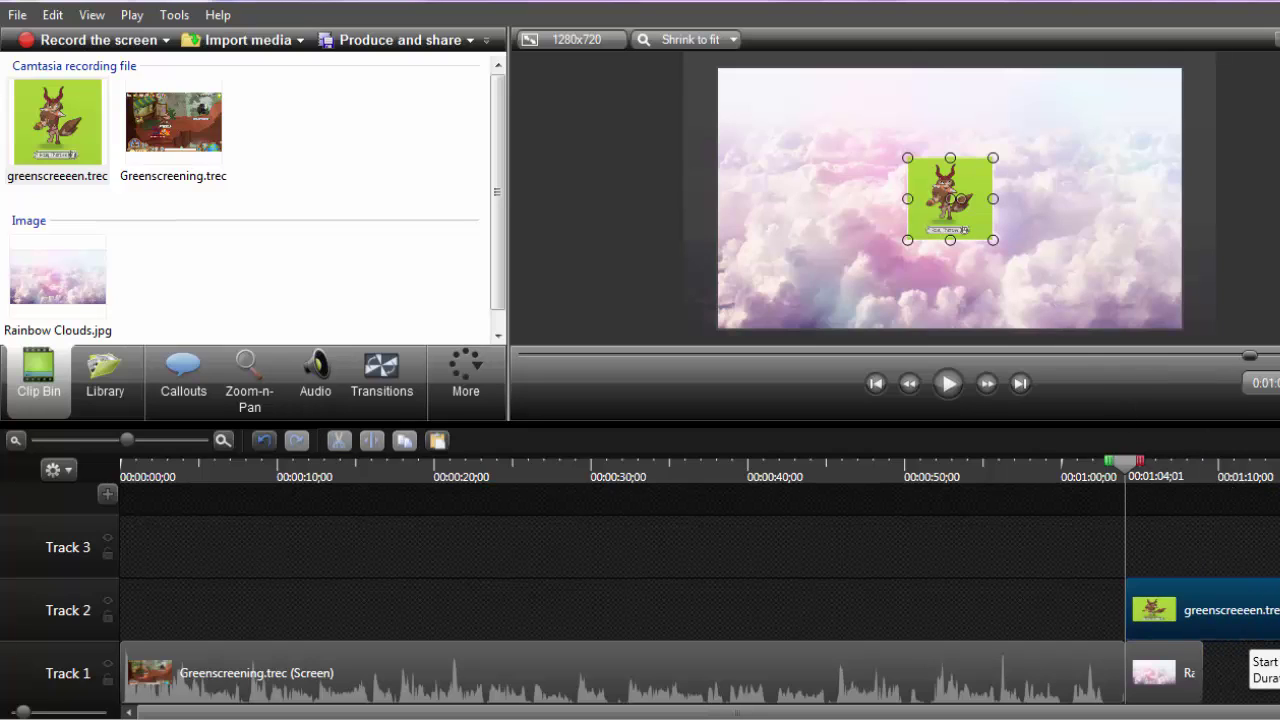
{"action": "left_click_drag", "start_coordinate": [1203, 673], "coordinate": [1279, 672]}
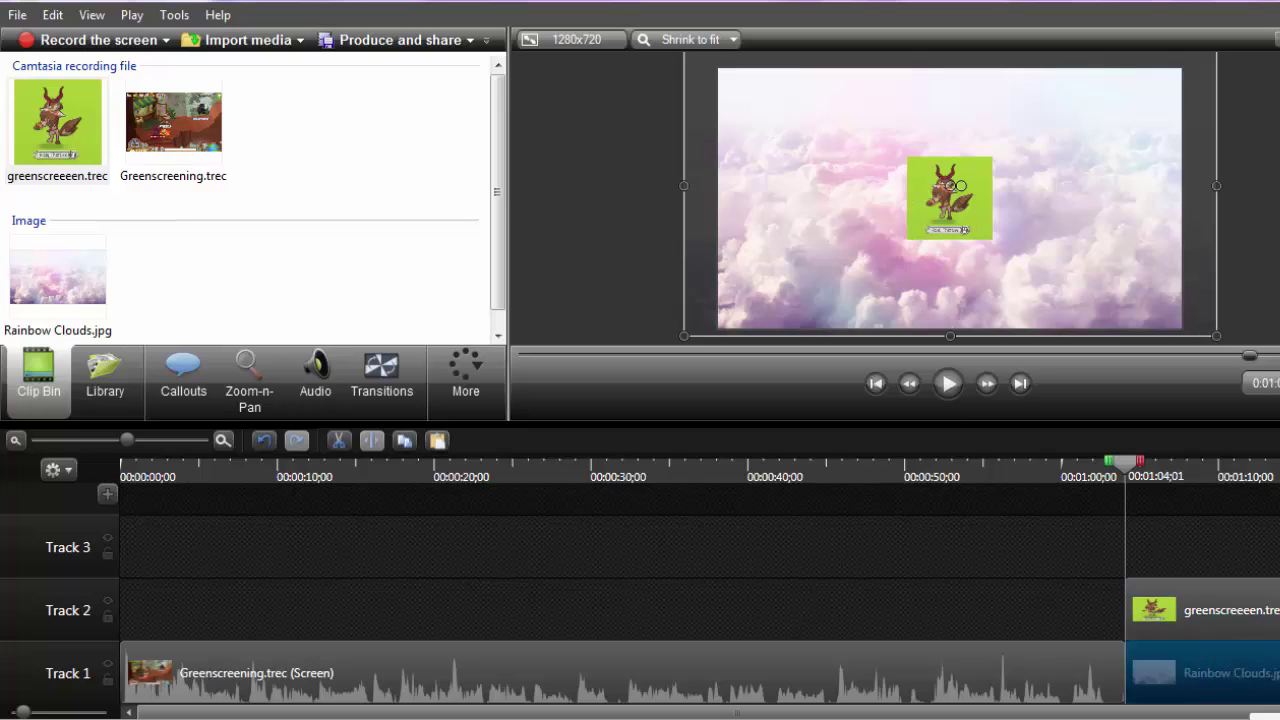
{"action": "left_click", "coordinate": [1122, 570]}
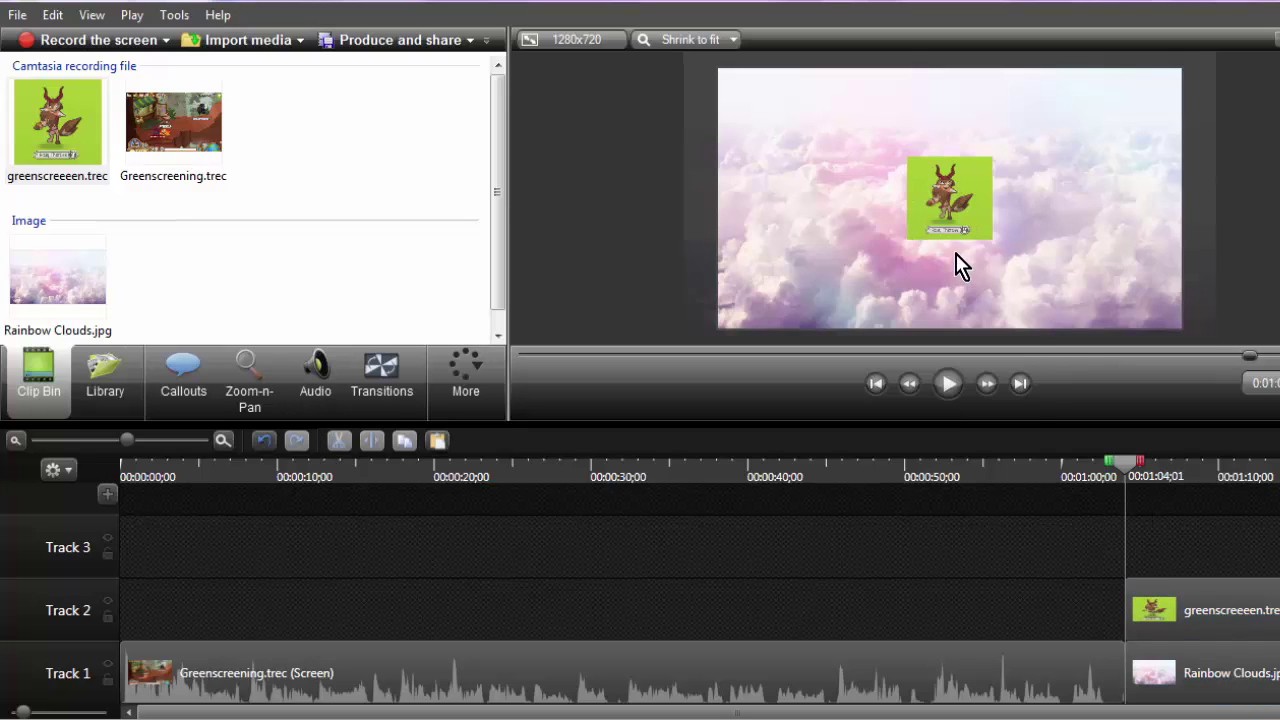
Step: Enlarge the greenscreeeen.trec clip to about 328% scale and centre it so the whole avatar and name tag fit the canvas height
{"action": "left_click", "coordinate": [955, 210]}
{"action": "left_click_drag", "start_coordinate": [907, 240], "coordinate": [858, 145]}
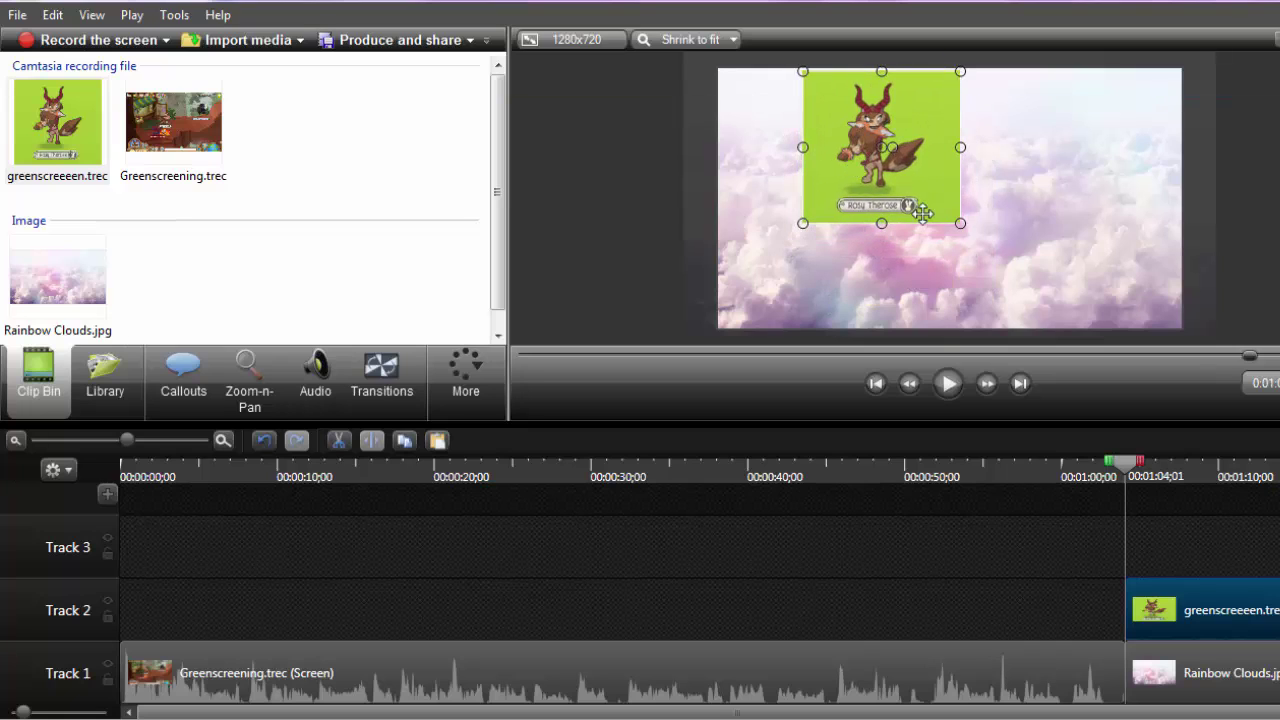
{"action": "left_click_drag", "start_coordinate": [958, 222], "coordinate": [1145, 345]}
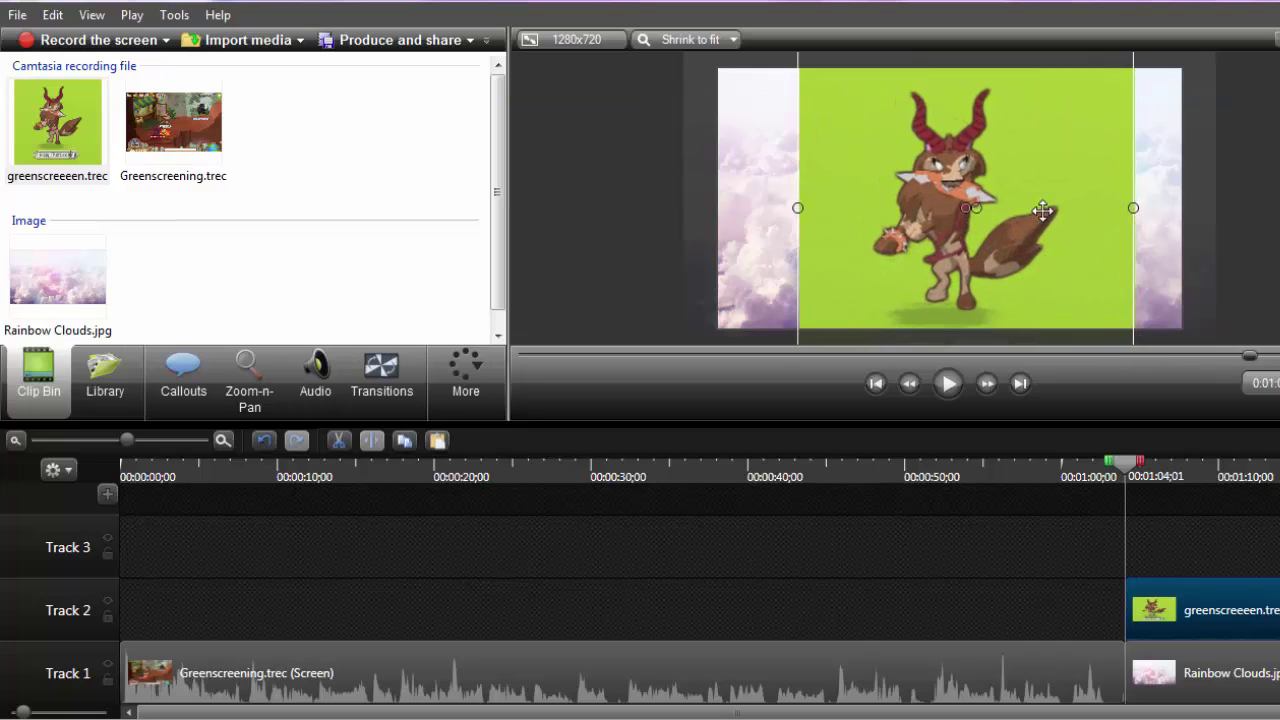
{"action": "left_click_drag", "start_coordinate": [1044, 204], "coordinate": [991, 197]}
{"action": "left_click_drag", "start_coordinate": [801, 290], "coordinate": [855, 234]}
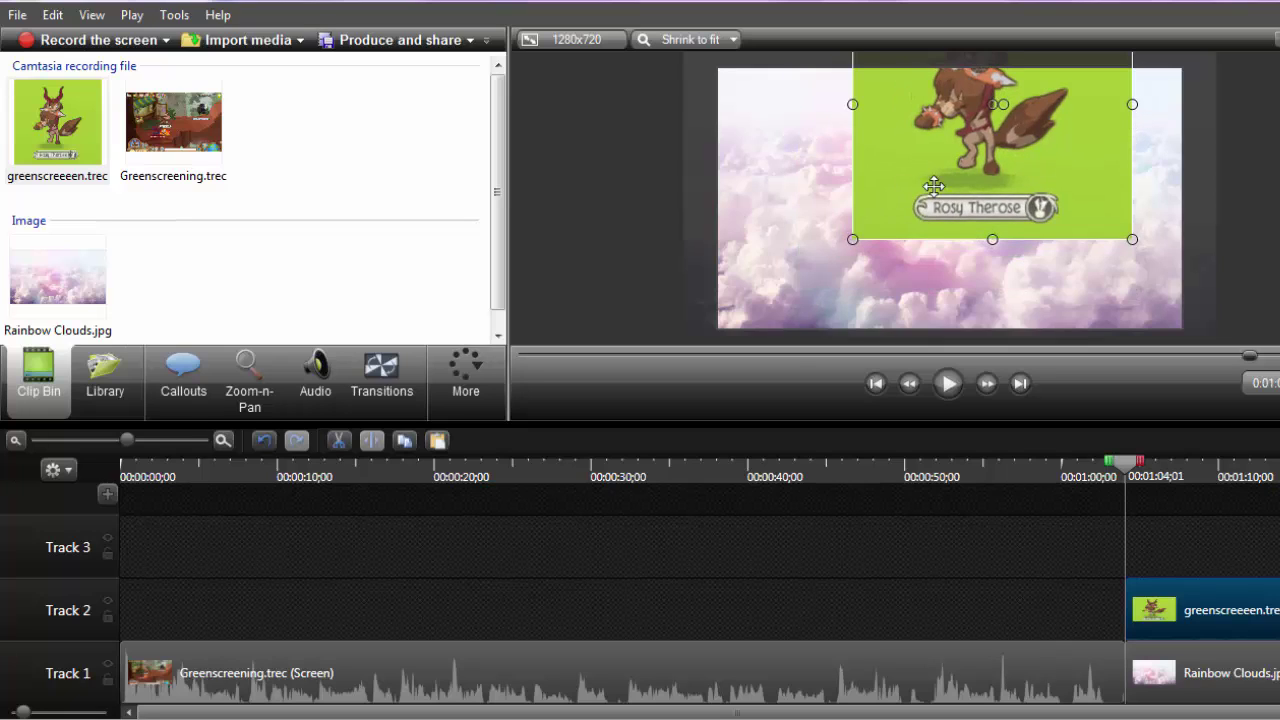
{"action": "left_click_drag", "start_coordinate": [934, 186], "coordinate": [921, 249]}
{"action": "left_click", "coordinate": [1276, 252]}
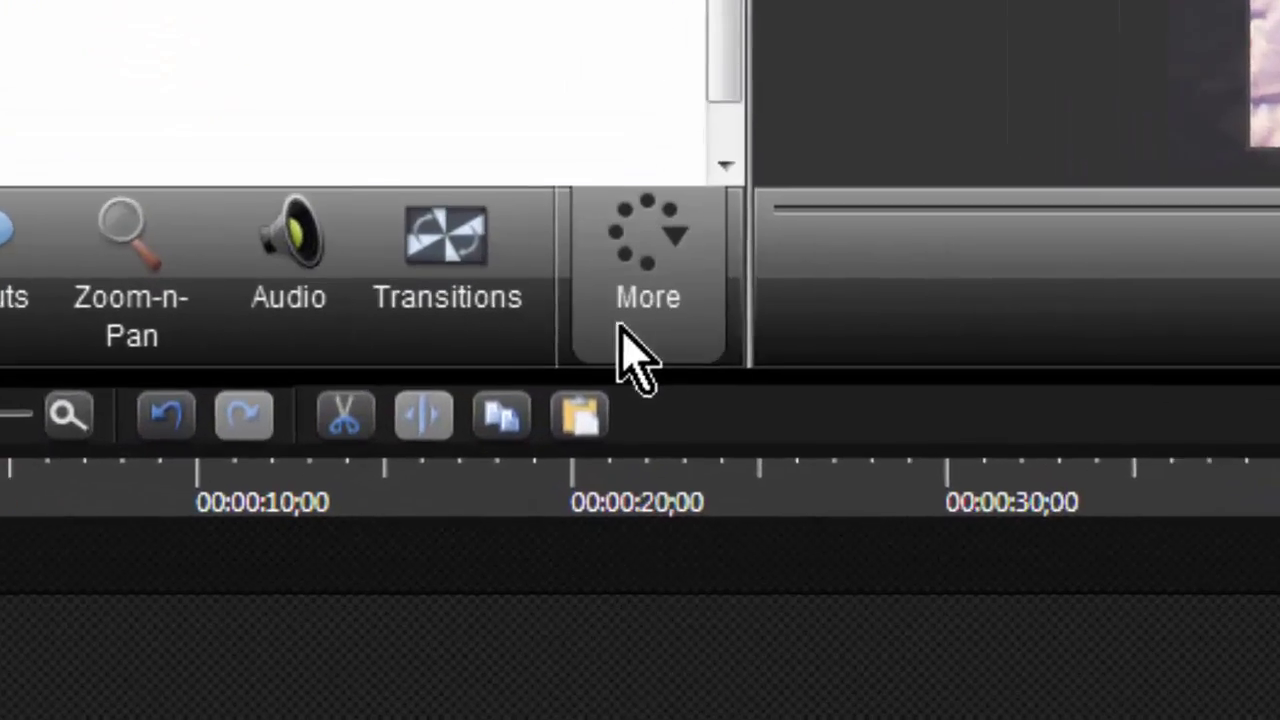
Step: Show the visual properties of the green-background avatar clip and enable the Remove a color effect
{"action": "left_click", "coordinate": [639, 385]}
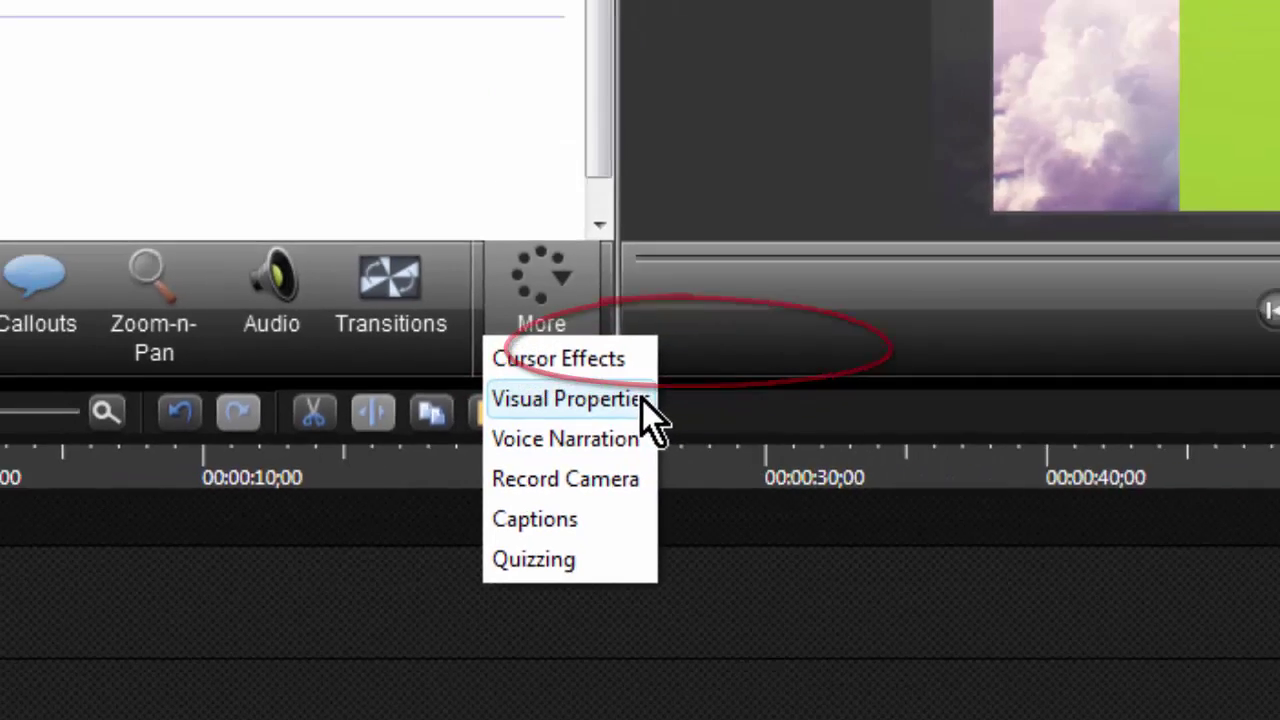
{"action": "left_click", "coordinate": [805, 352]}
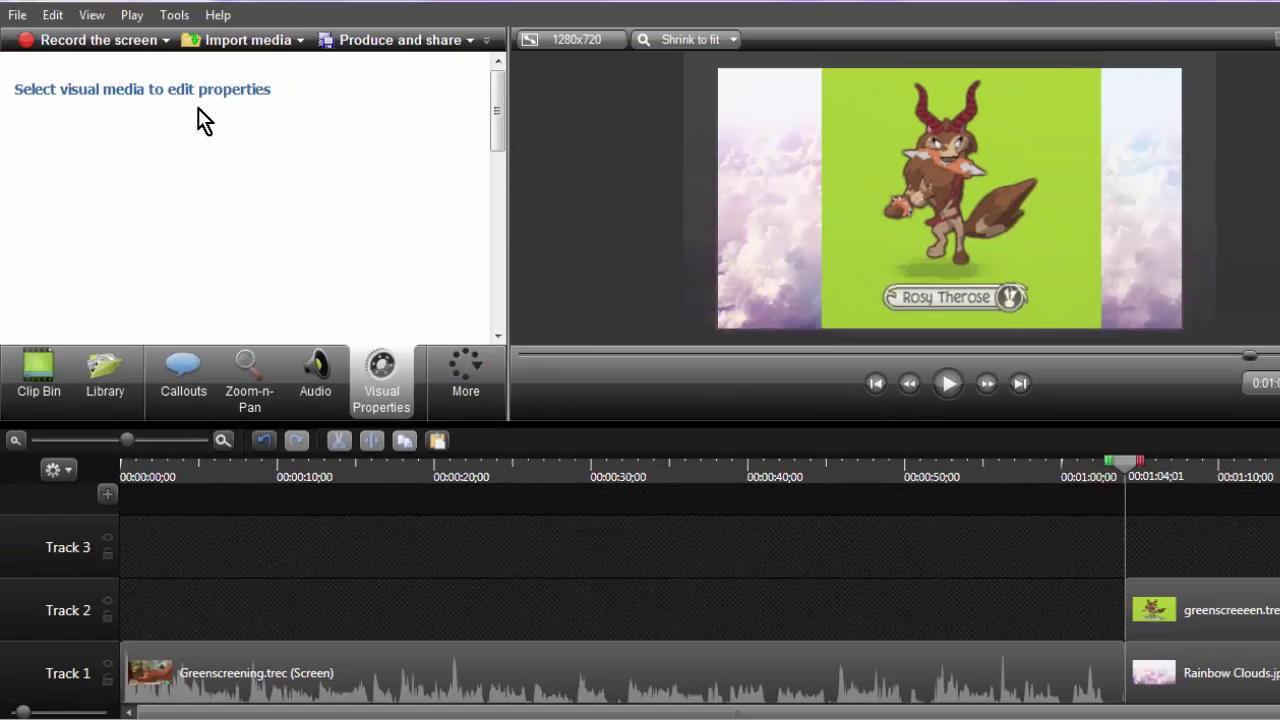
{"action": "left_click", "coordinate": [840, 148]}
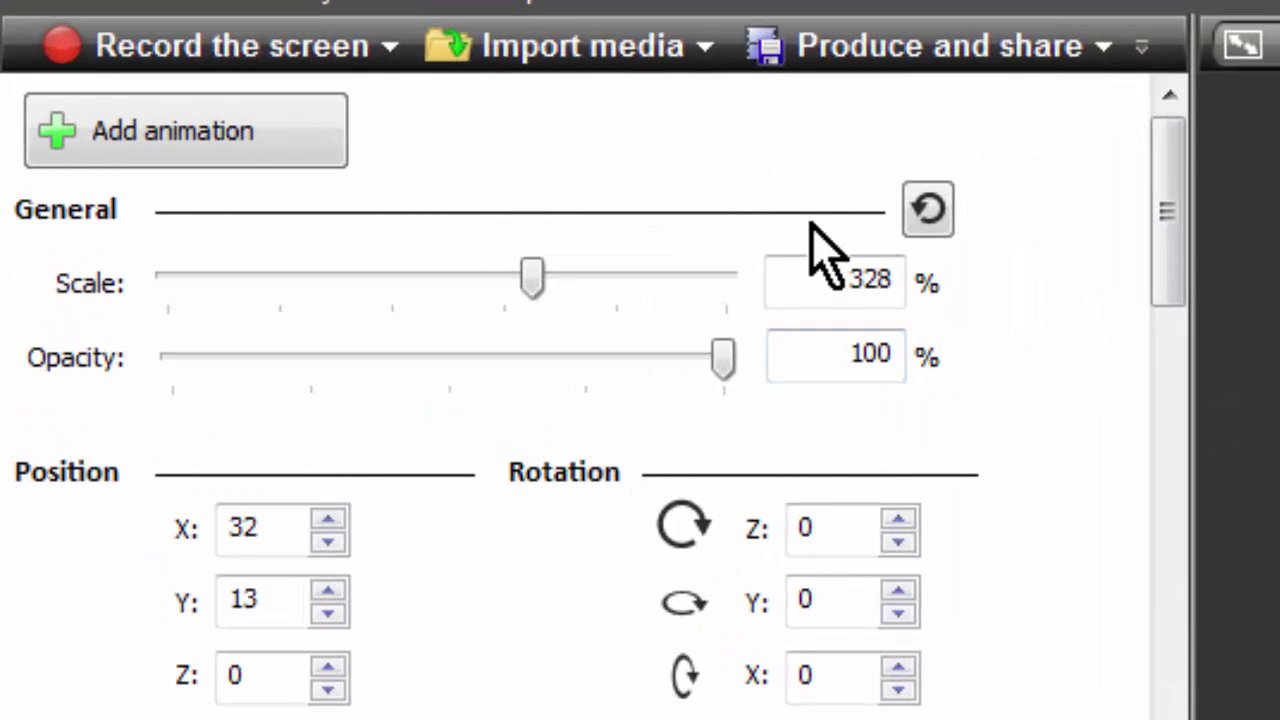
{"action": "left_click_drag", "start_coordinate": [1178, 214], "coordinate": [1178, 371]}
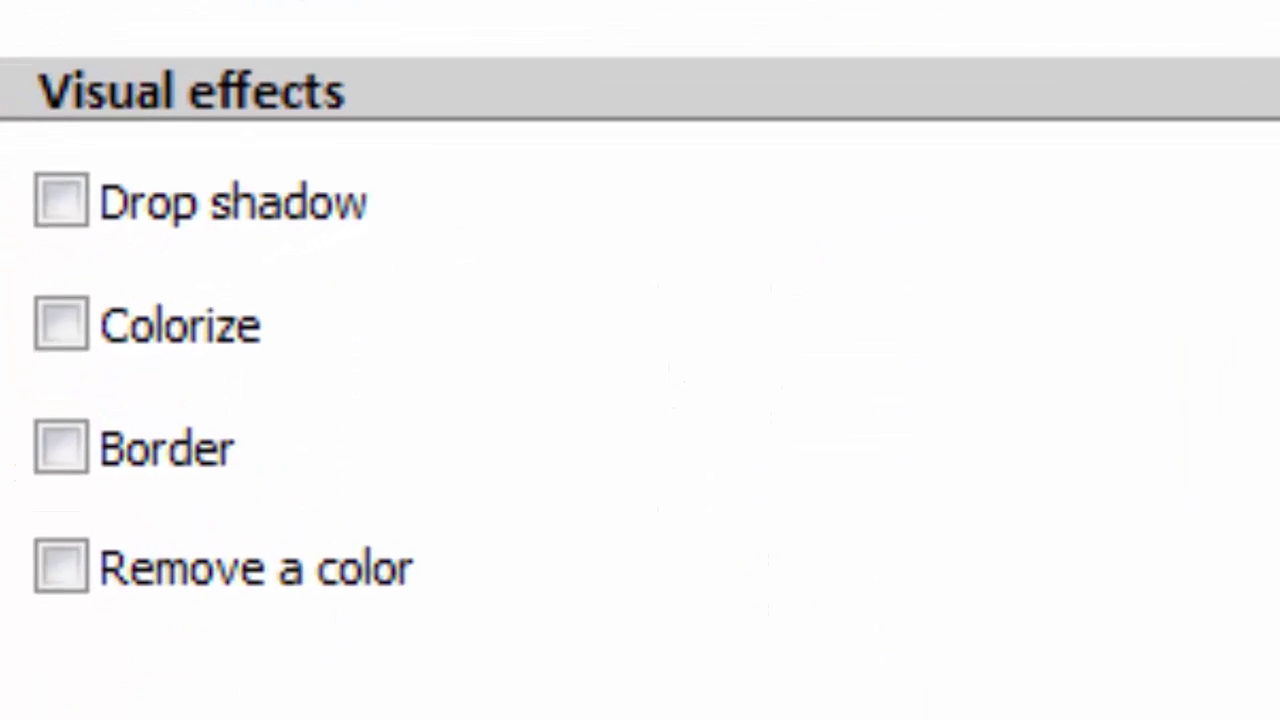
{"action": "left_click", "coordinate": [61, 567]}
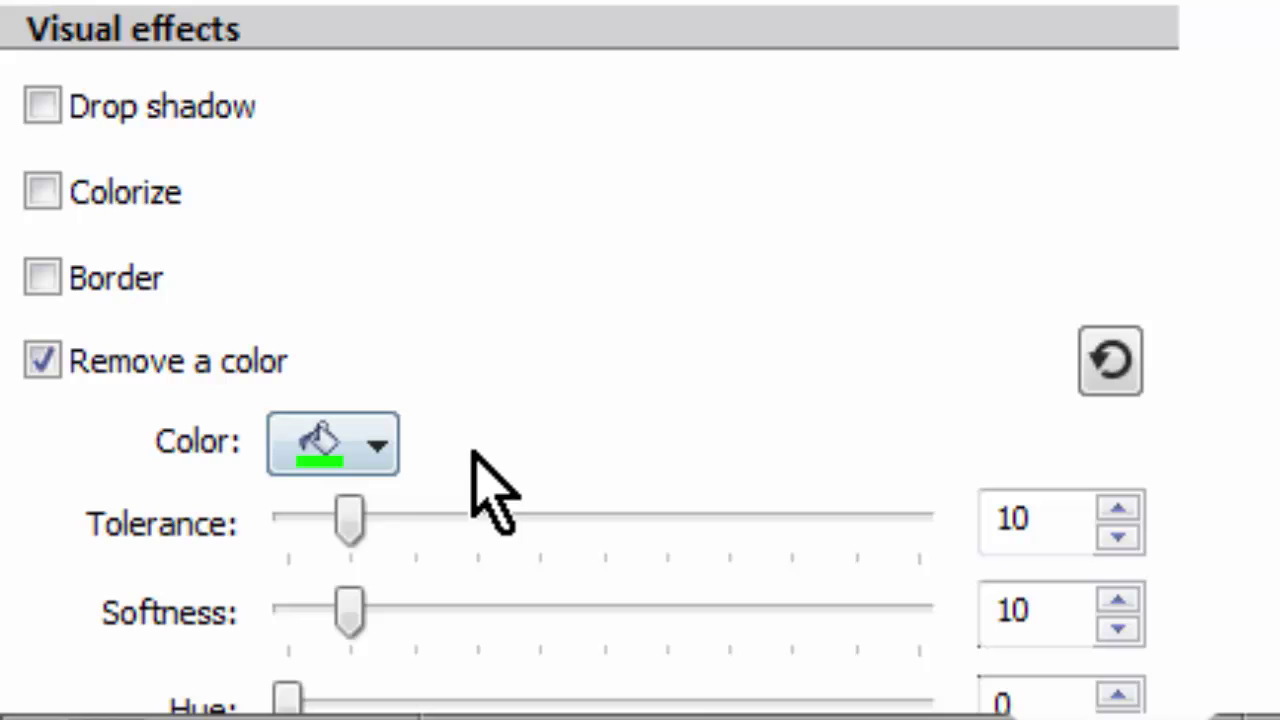
Step: Set the color to remove by sampling the green background beside the avatar with the eyedropper
{"action": "scroll", "coordinate": [590, 358], "scroll_direction": "down", "scroll_amount": 3}
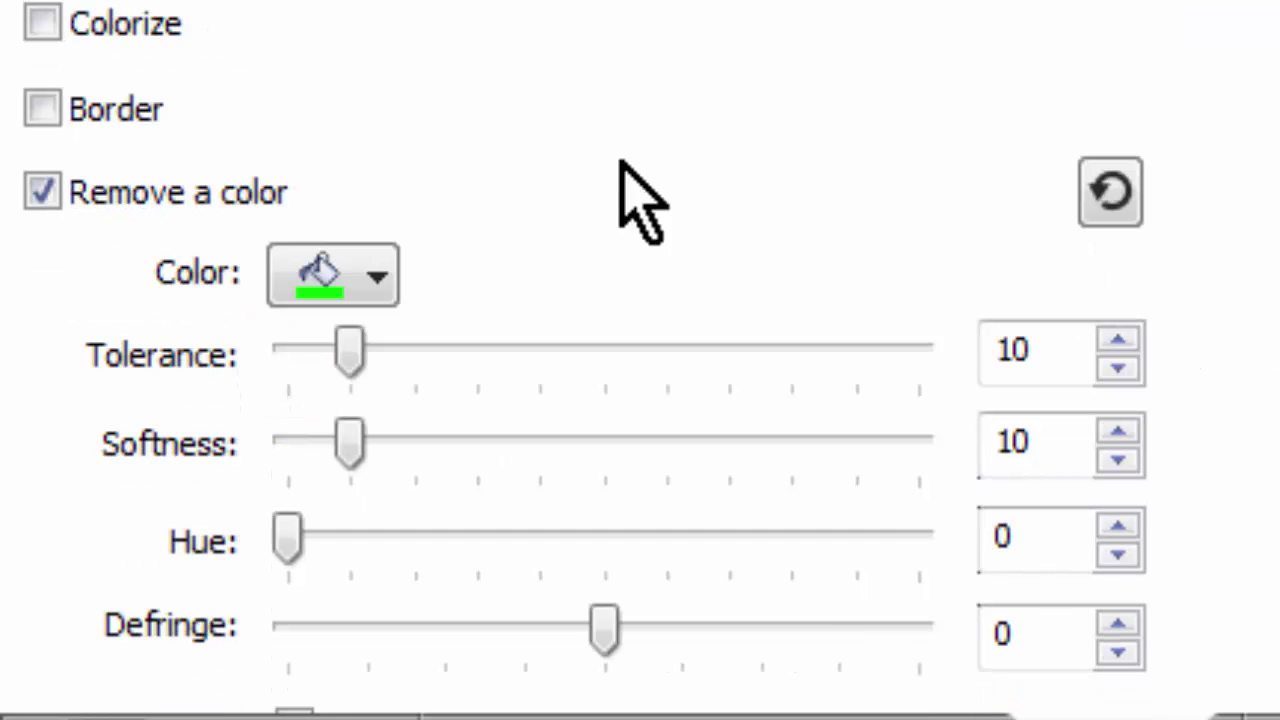
{"action": "left_click", "coordinate": [335, 268]}
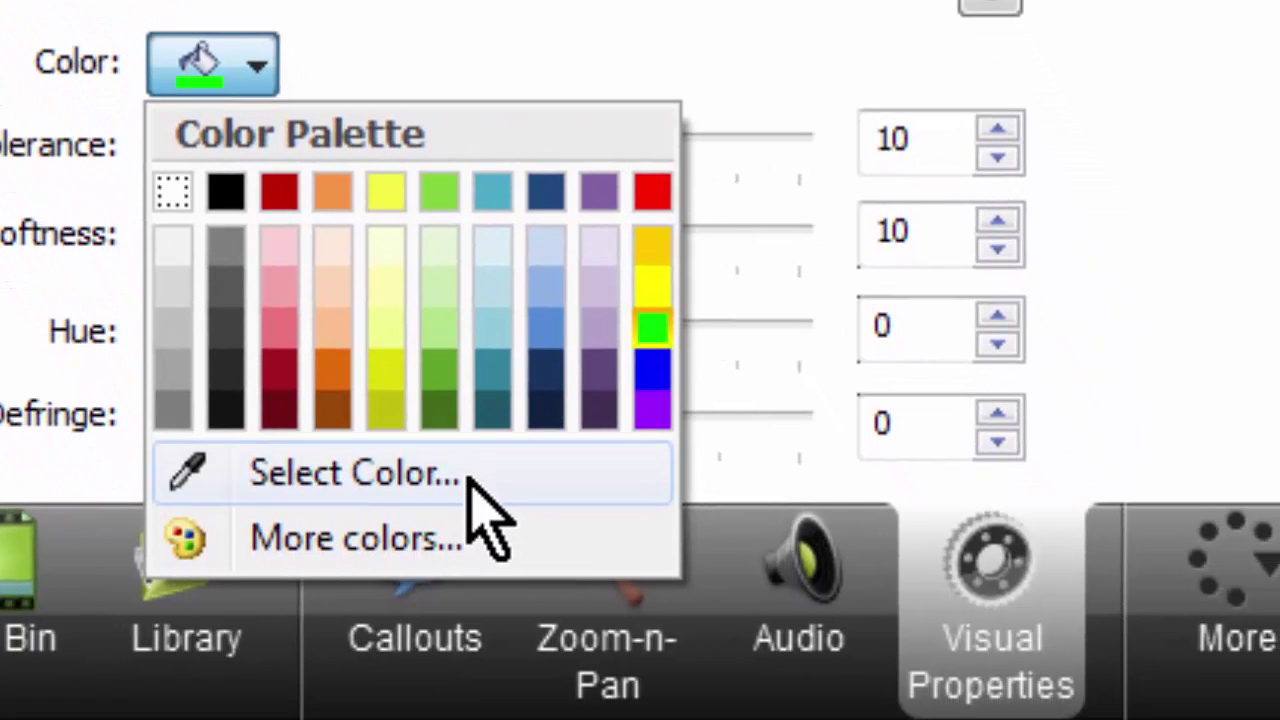
{"action": "left_click", "coordinate": [468, 478]}
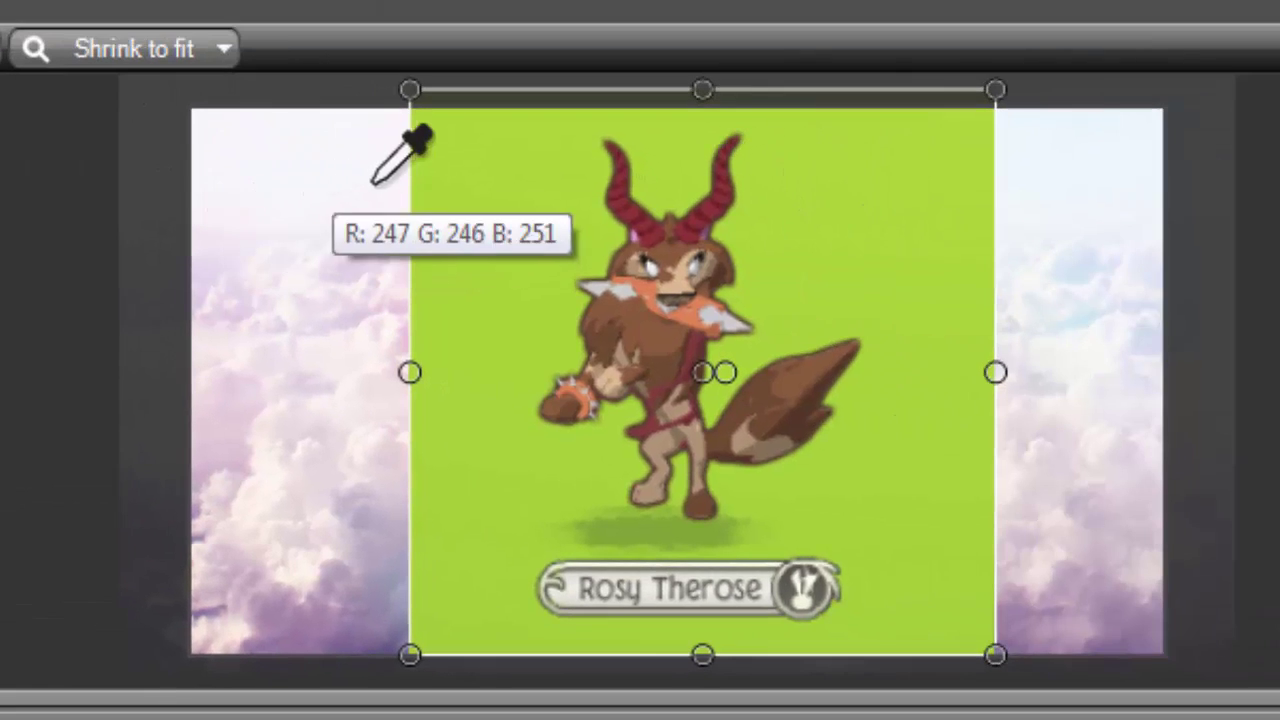
{"action": "left_click", "coordinate": [507, 254]}
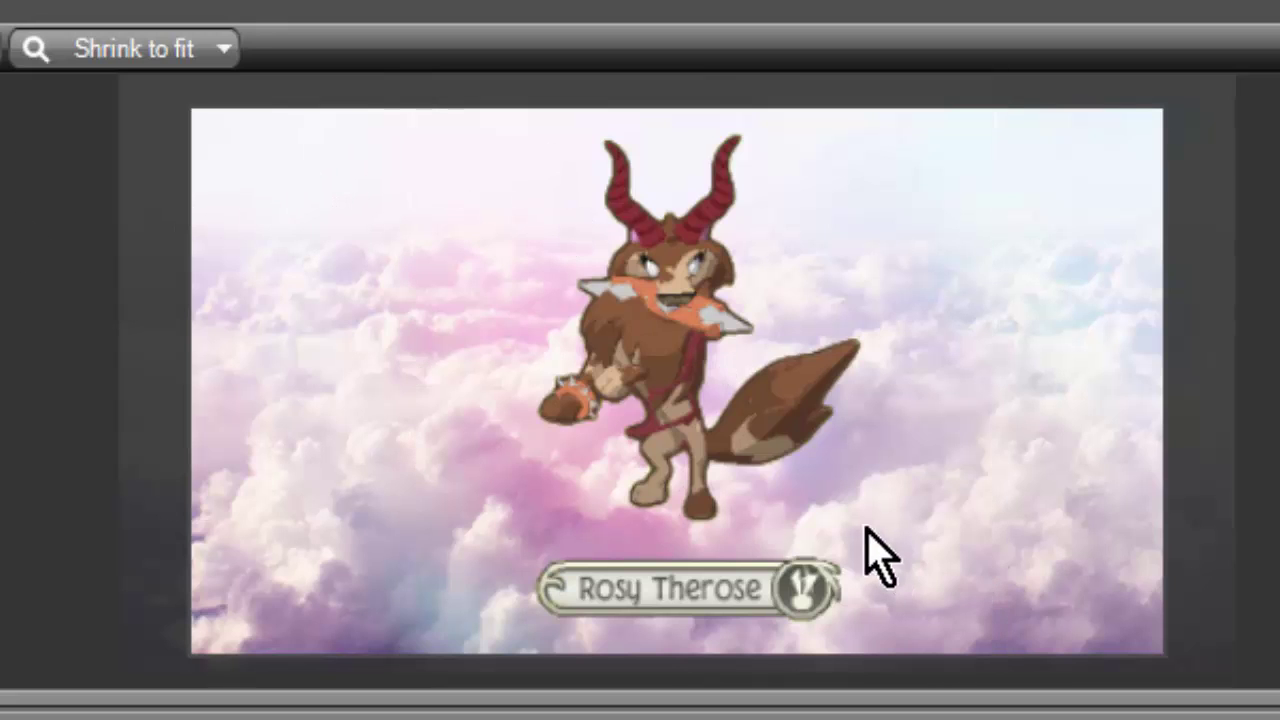
Step: Enlarge the keyed avatar clip slightly, re-centre it over the clouds and deselect it
{"action": "left_click_drag", "start_coordinate": [663, 386], "coordinate": [470, 360]}
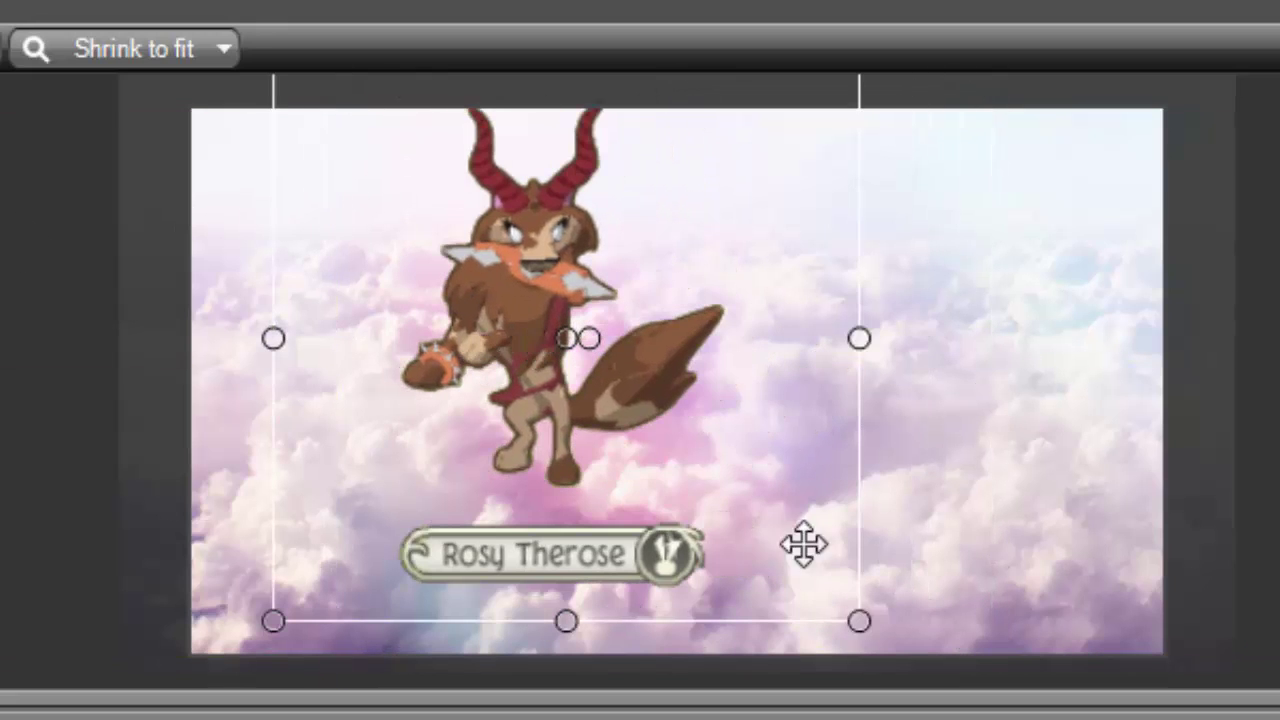
{"action": "left_click_drag", "start_coordinate": [862, 620], "coordinate": [903, 663]}
{"action": "left_click_drag", "start_coordinate": [703, 500], "coordinate": [812, 515]}
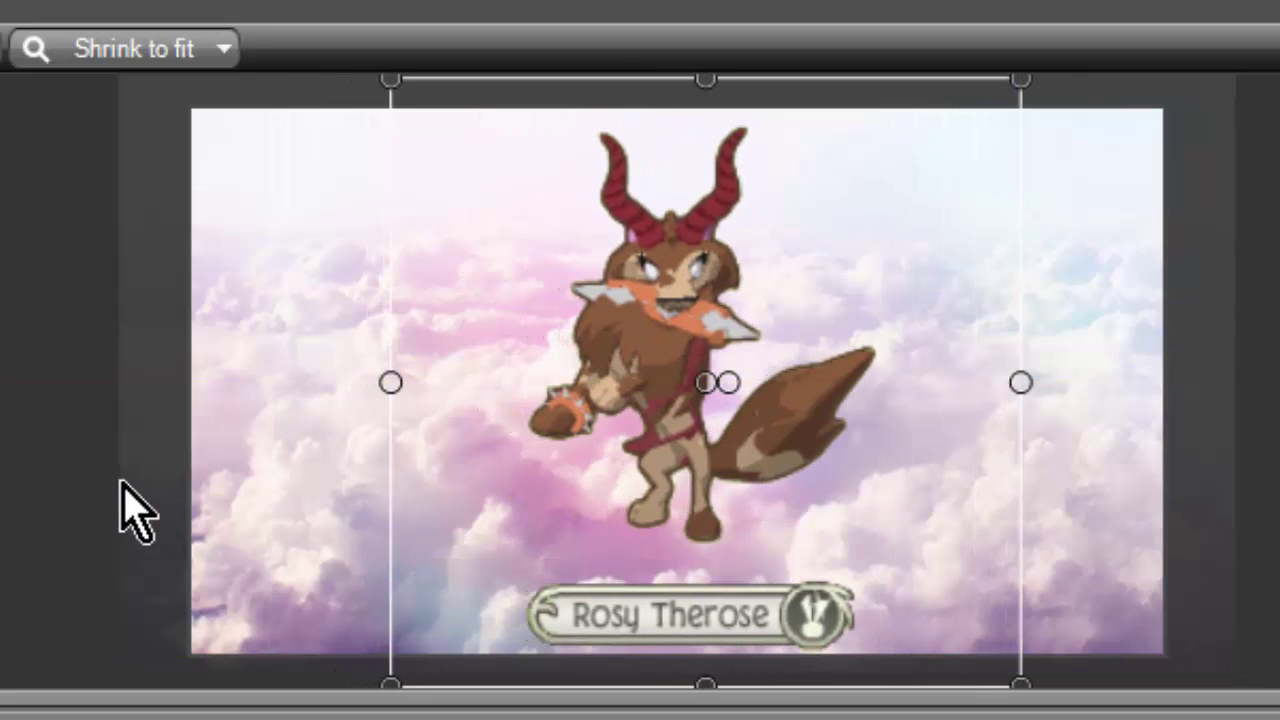
{"action": "left_click", "coordinate": [128, 510]}
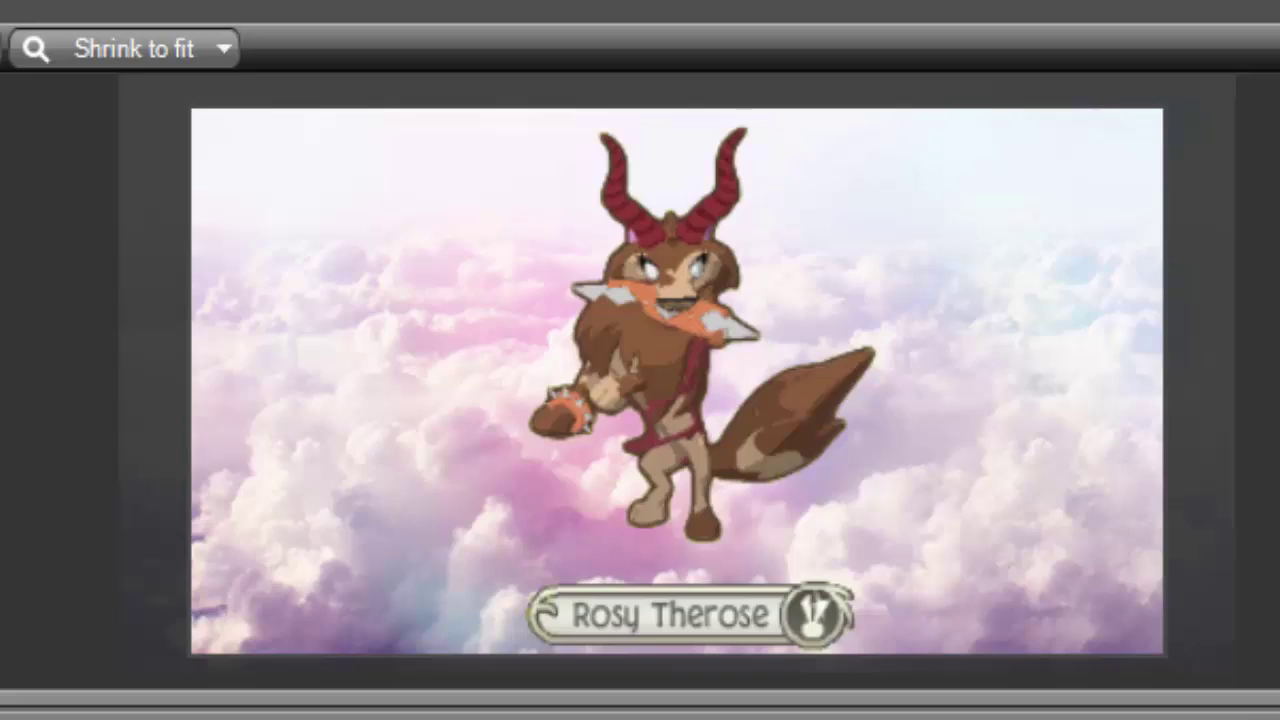